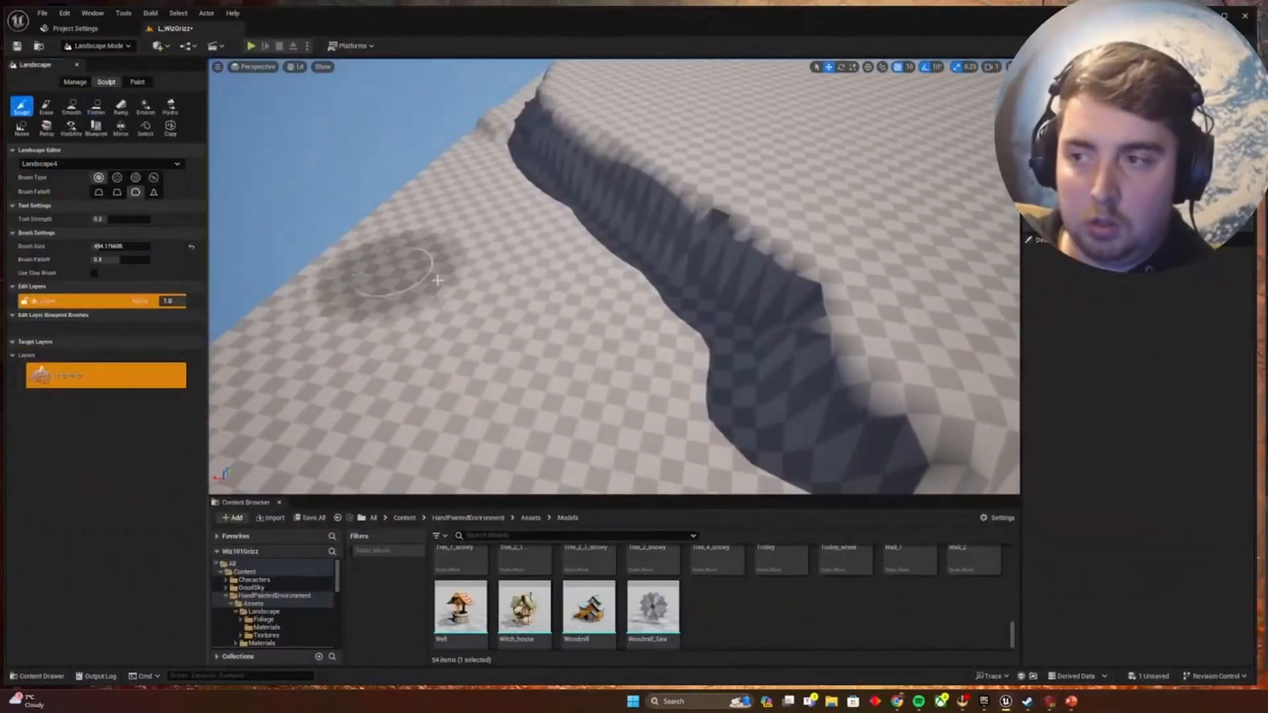
Shape the landscape into level plateaus with the Flatten tool, using the Wizard101 game world as a visual reference
{"action": "left_click", "coordinate": [94, 107]}
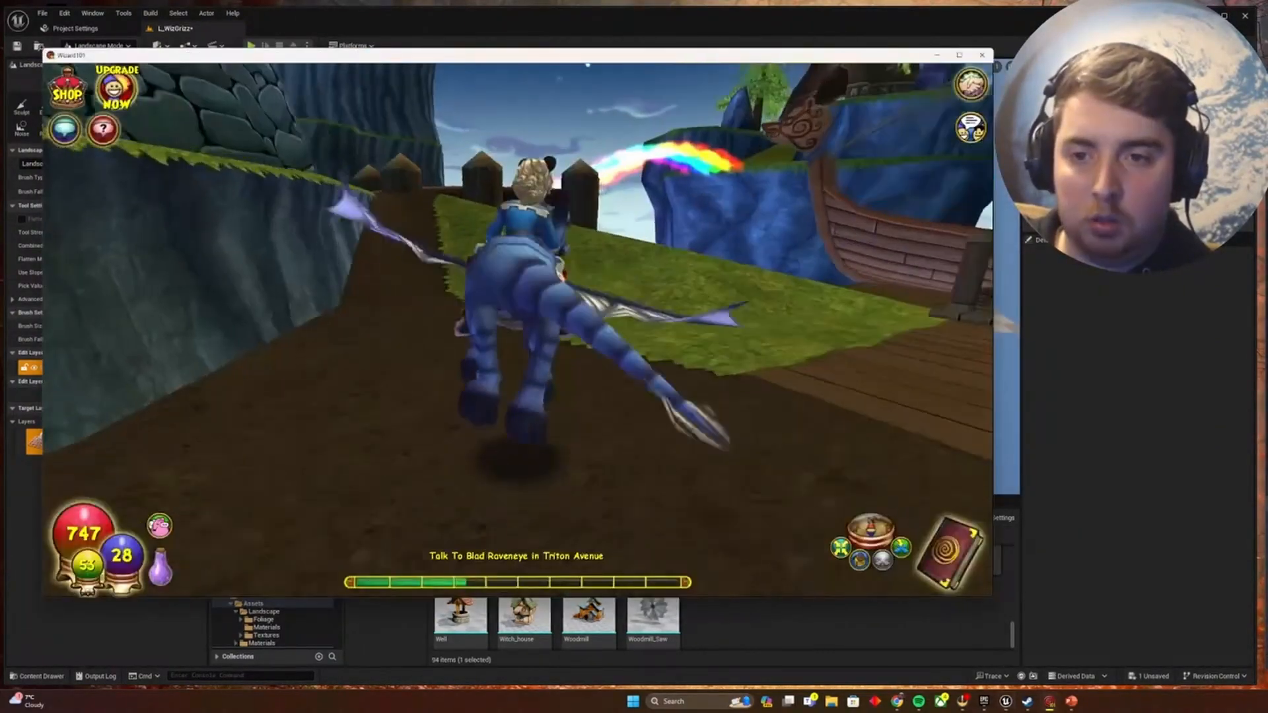
{"action": "key", "text": "w"}
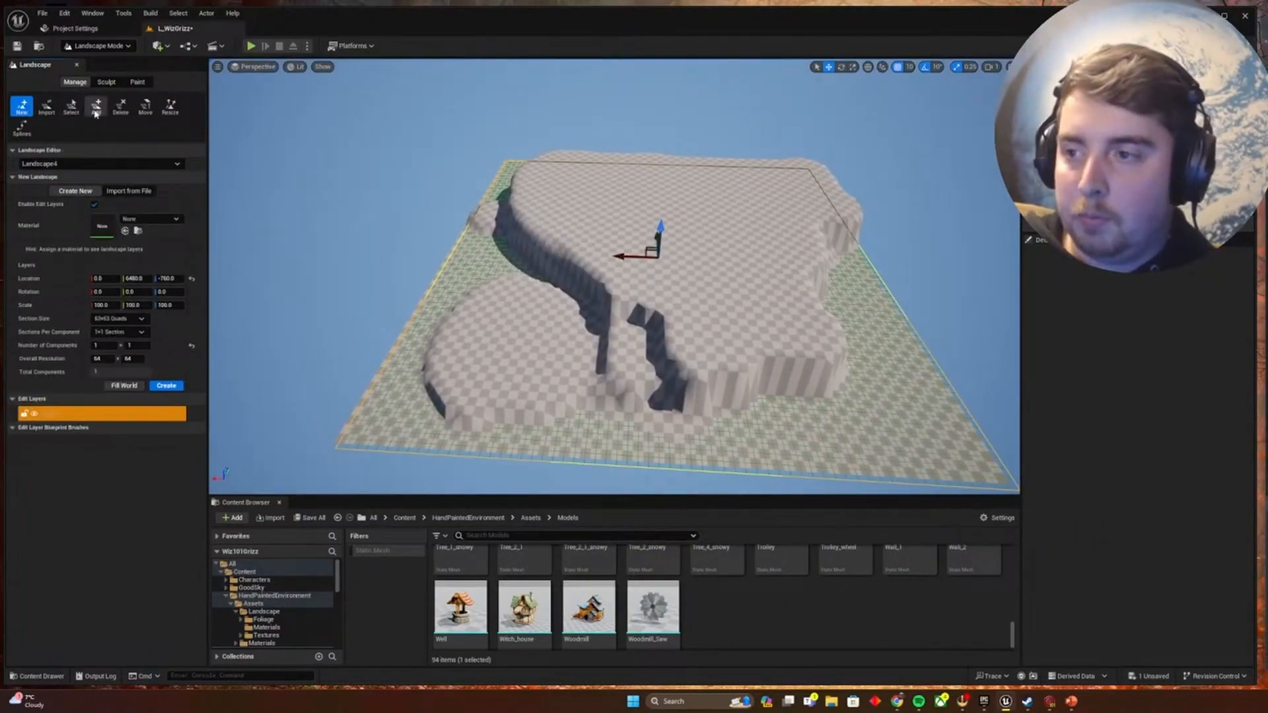
{"action": "left_click", "coordinate": [96, 109]}
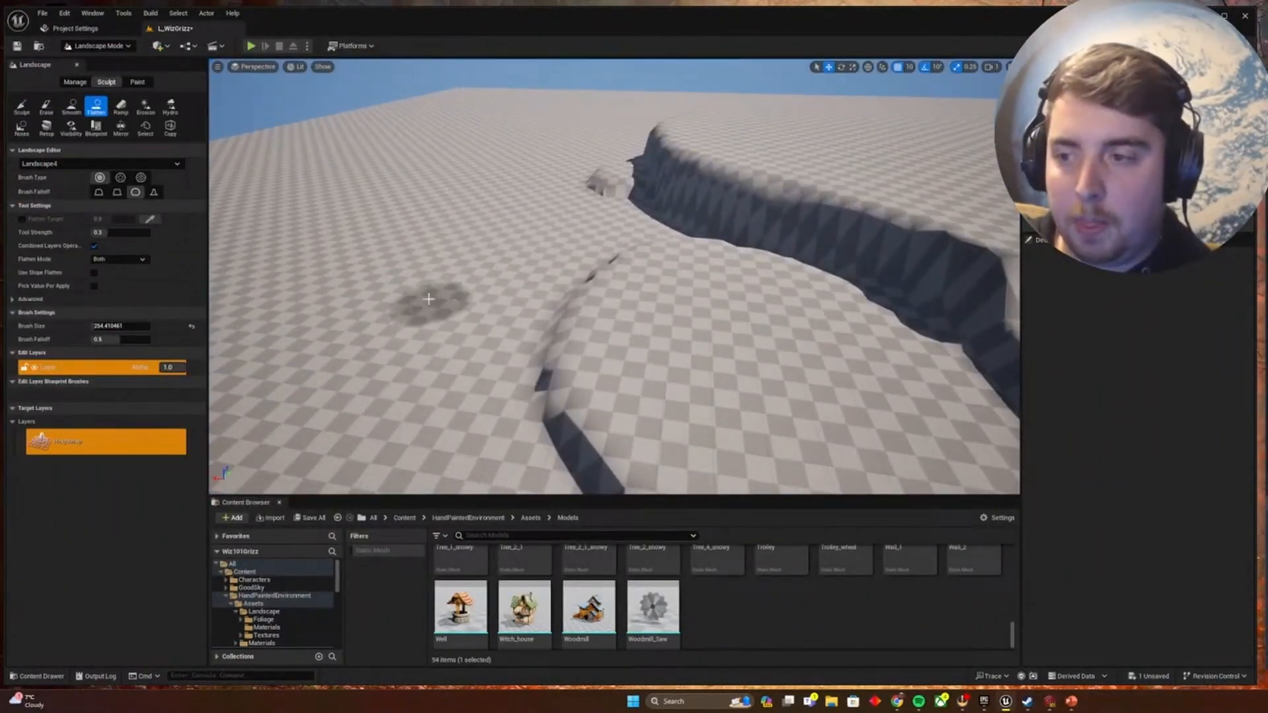
Raise the surrounding terrain with Sculpt and flatten it into tall cliff walls and stepped ledges around the plateau
{"action": "left_click", "coordinate": [22, 107]}
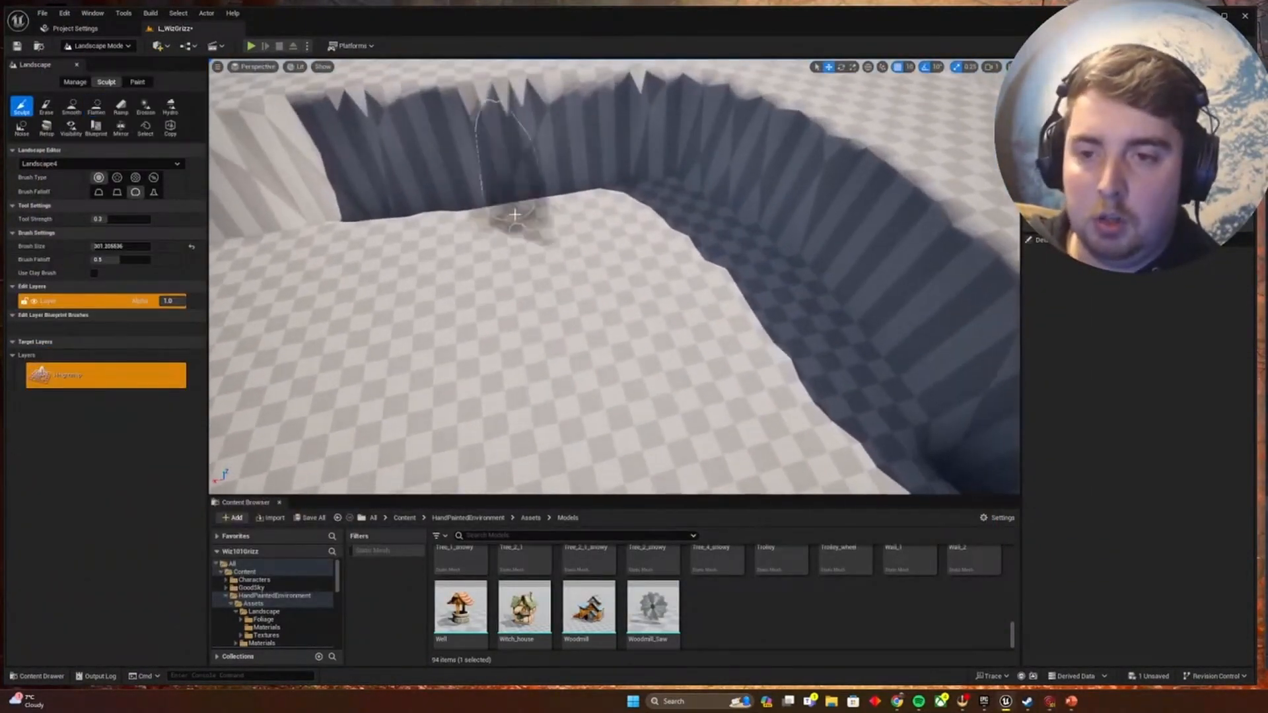
{"action": "left_click", "coordinate": [96, 106]}
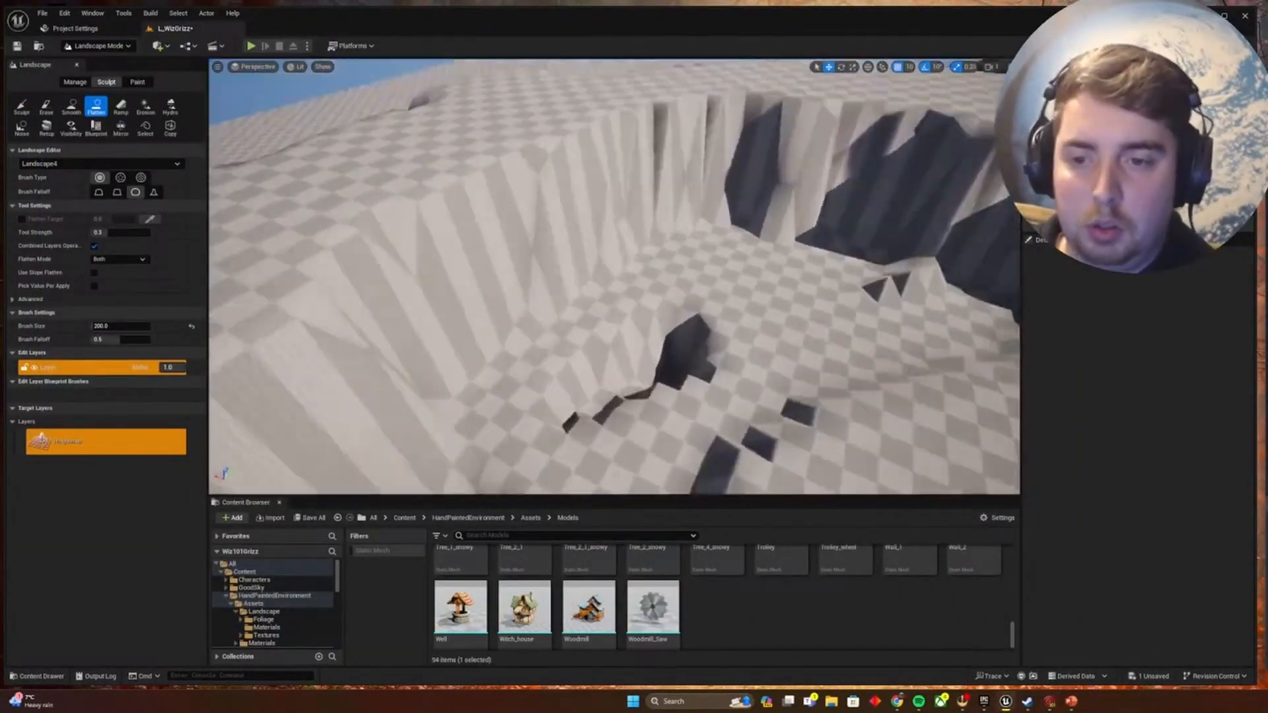
{"action": "left_click", "coordinate": [22, 107]}
{"action": "left_click", "coordinate": [96, 106]}
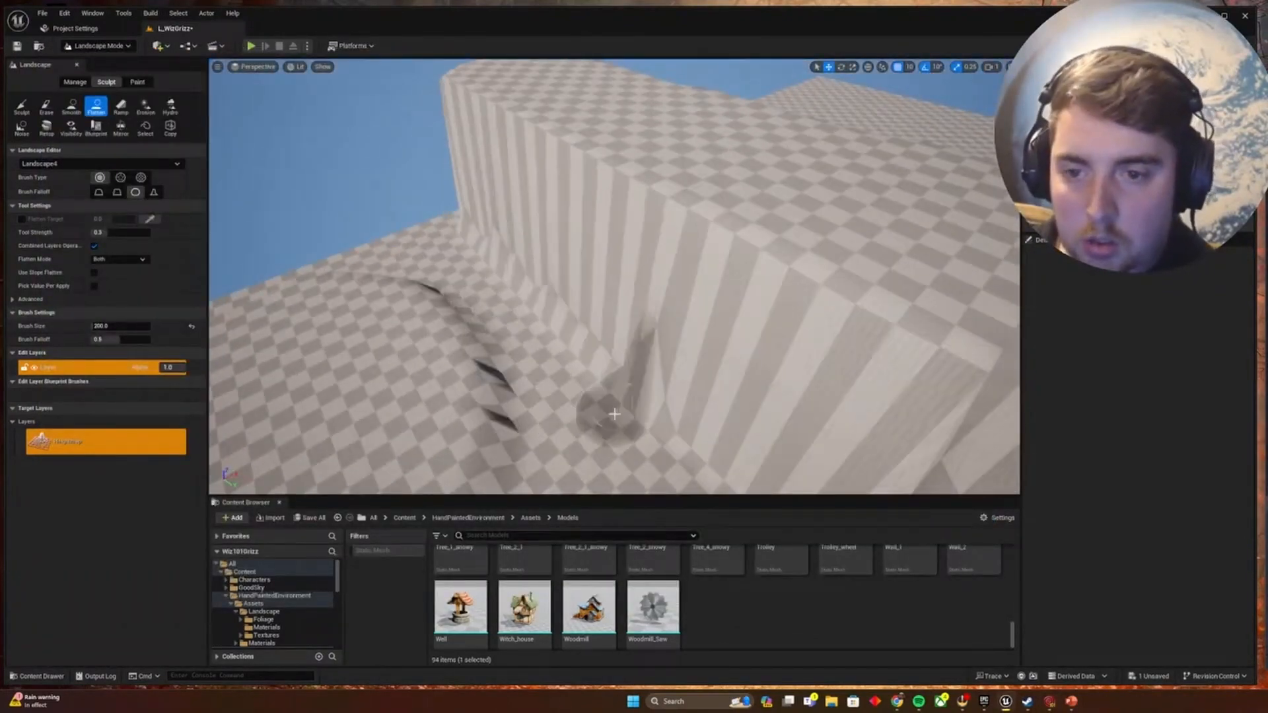
{"action": "right_click_drag", "start_coordinate": [663, 365], "coordinate": [614, 396]}
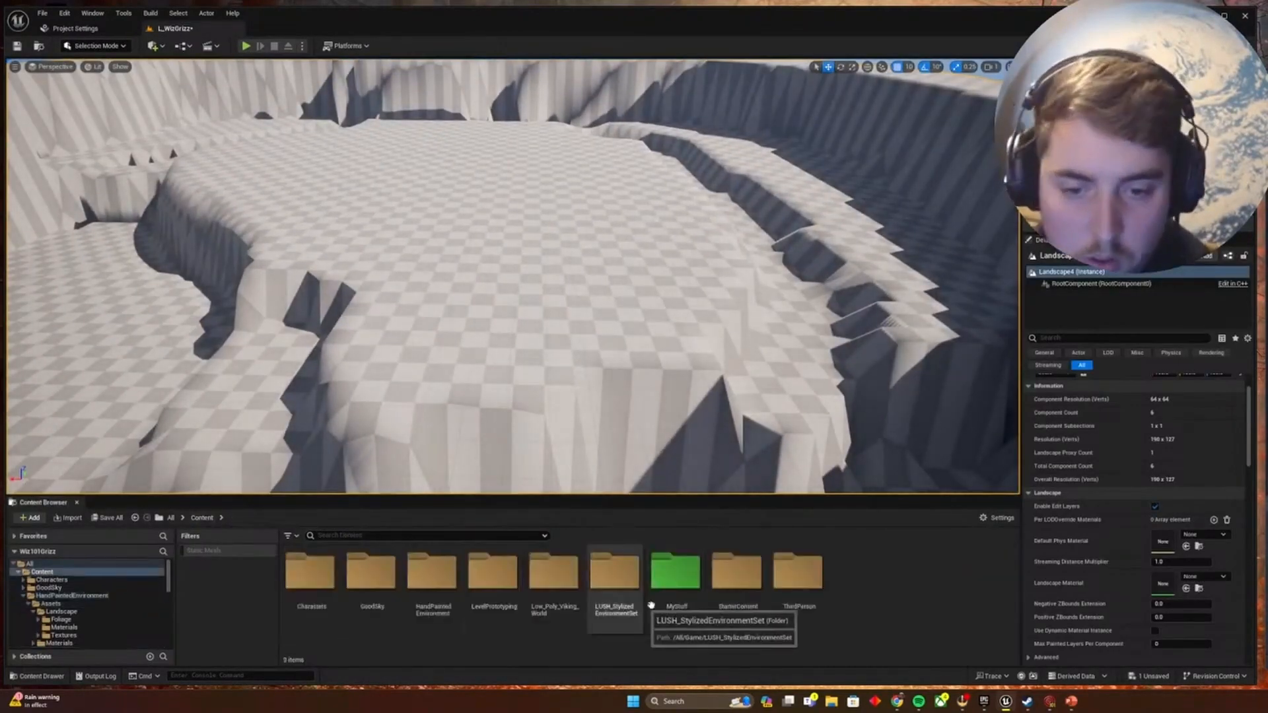
Assign the MI_LND_01 material from the LUSH_StylizedEnvironmentSet Landscape folder to the landscape and enter Landscape mode
{"action": "double_click", "coordinate": [623, 605]}
{"action": "double_click", "coordinate": [495, 588]}
{"action": "left_click_drag", "start_coordinate": [496, 588], "coordinate": [1163, 583]}
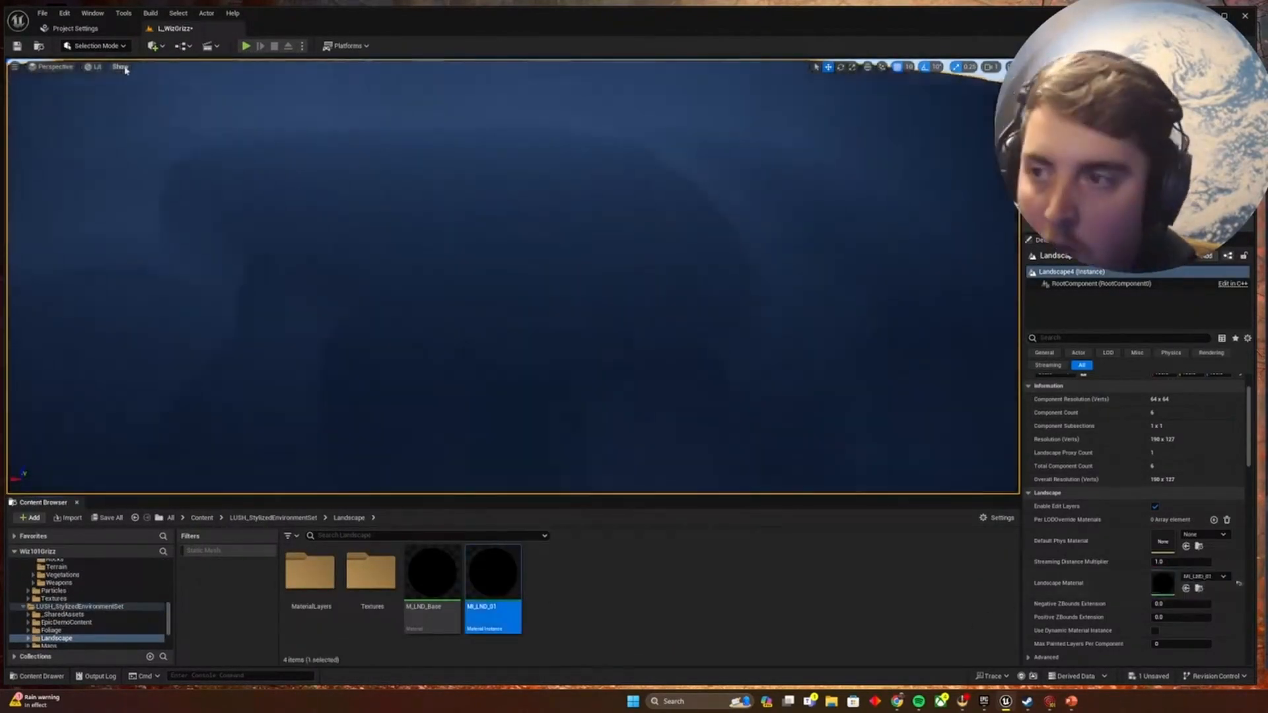
{"action": "left_click", "coordinate": [95, 46]}
{"action": "left_click", "coordinate": [96, 78]}
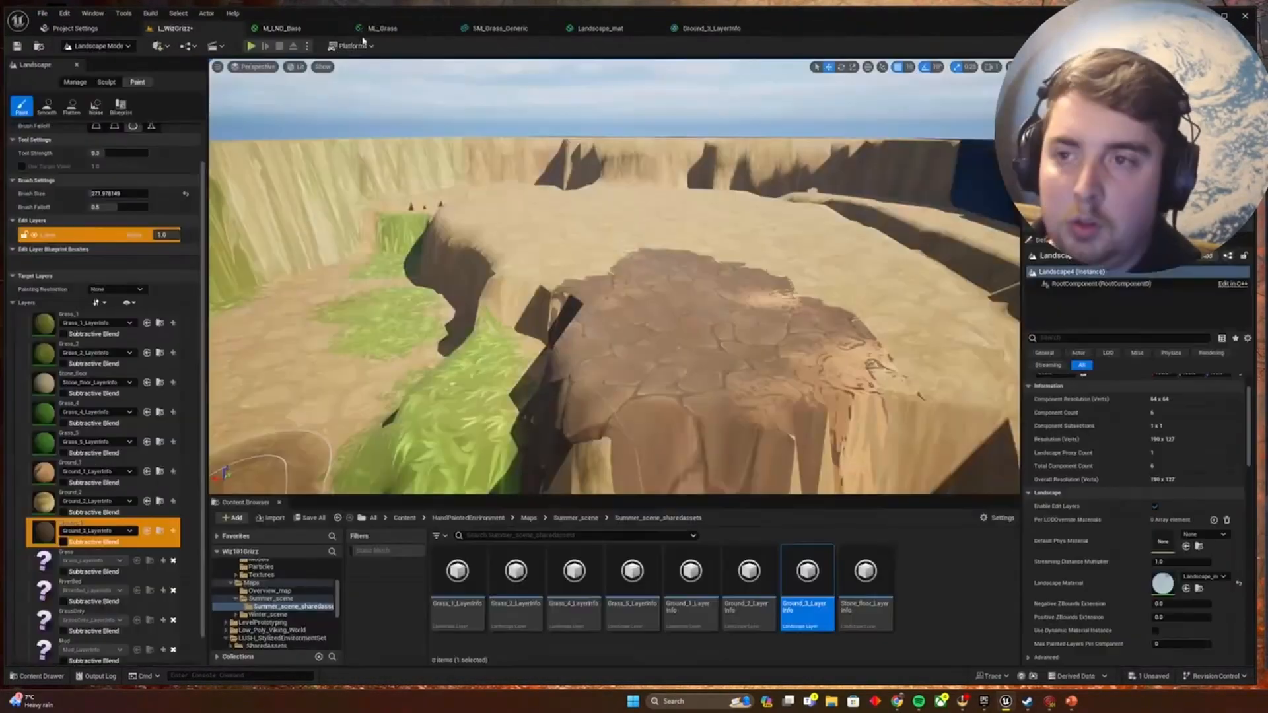
Replace the current landscape material with MI_LND_01 from the LUSH_StylizedEnvironmentSet content
{"action": "left_click", "coordinate": [403, 517]}
{"action": "double_click", "coordinate": [702, 586]}
{"action": "double_click", "coordinate": [632, 586]}
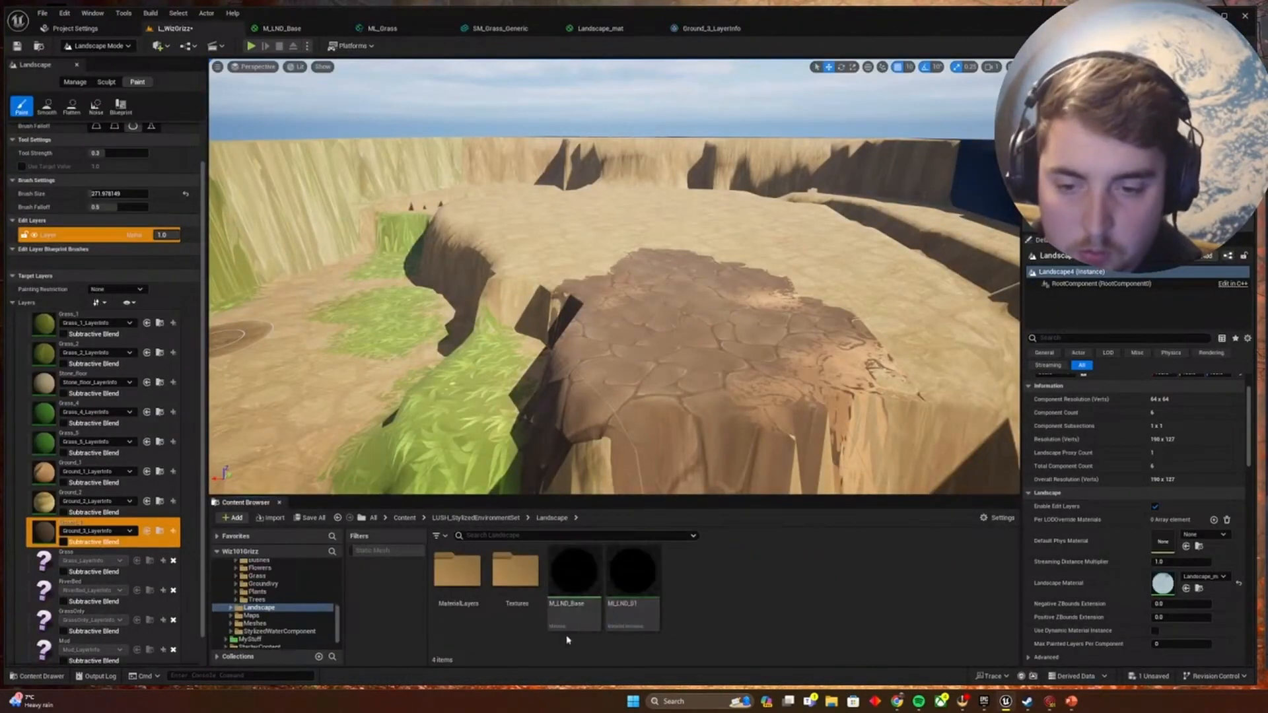
{"action": "left_click_drag", "start_coordinate": [611, 583], "coordinate": [1164, 583]}
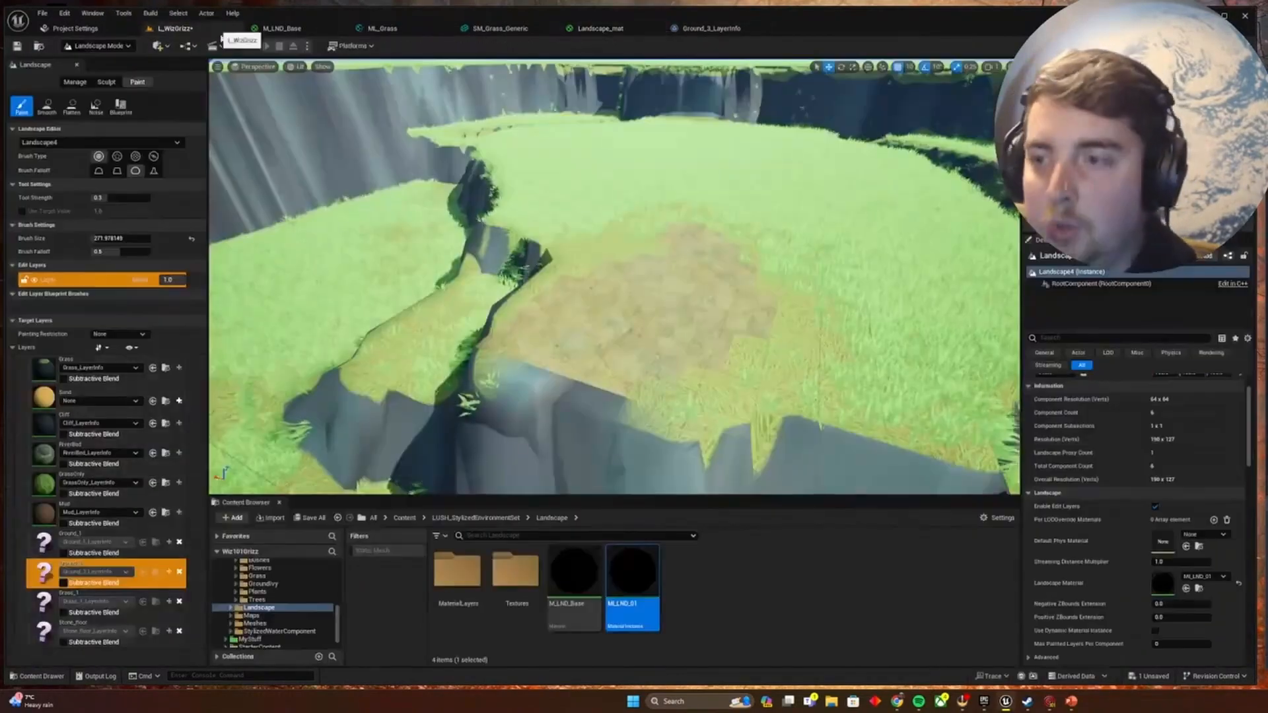
Paint a patch of the Mud layer on the plateau and activate the Ramp tool for sculpting
{"action": "left_click", "coordinate": [44, 513]}
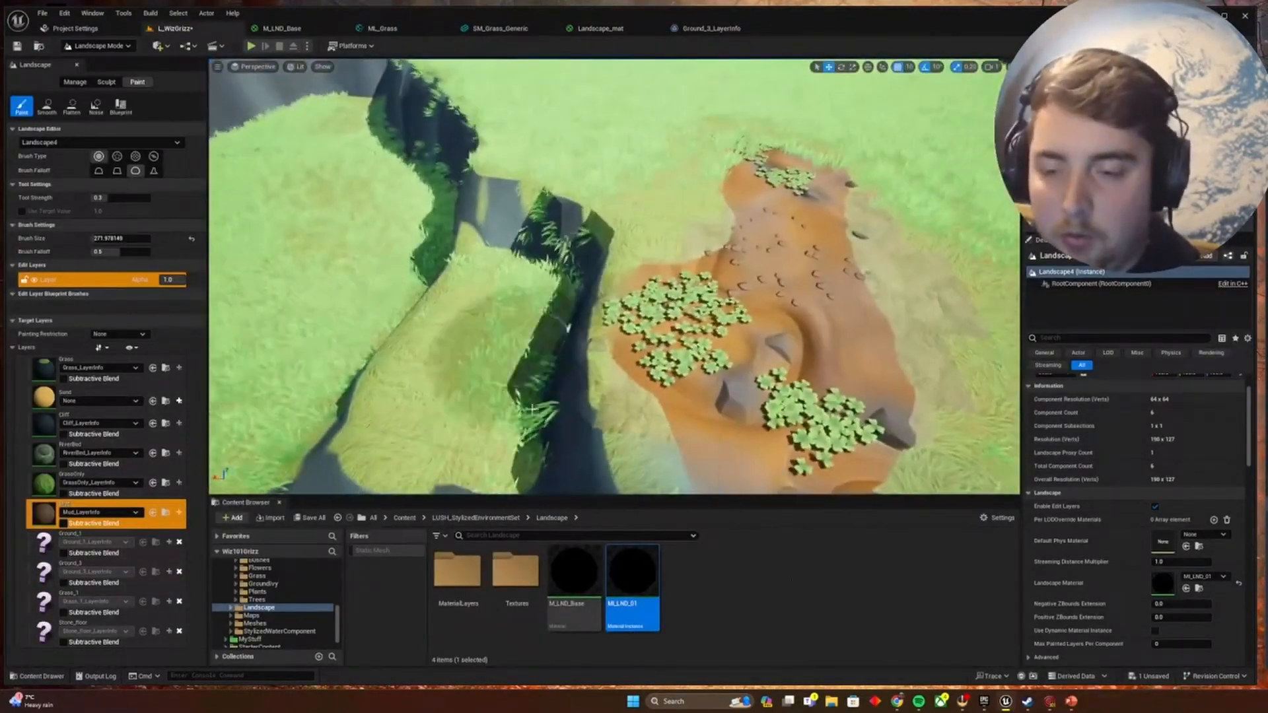
{"action": "left_click", "coordinate": [106, 82]}
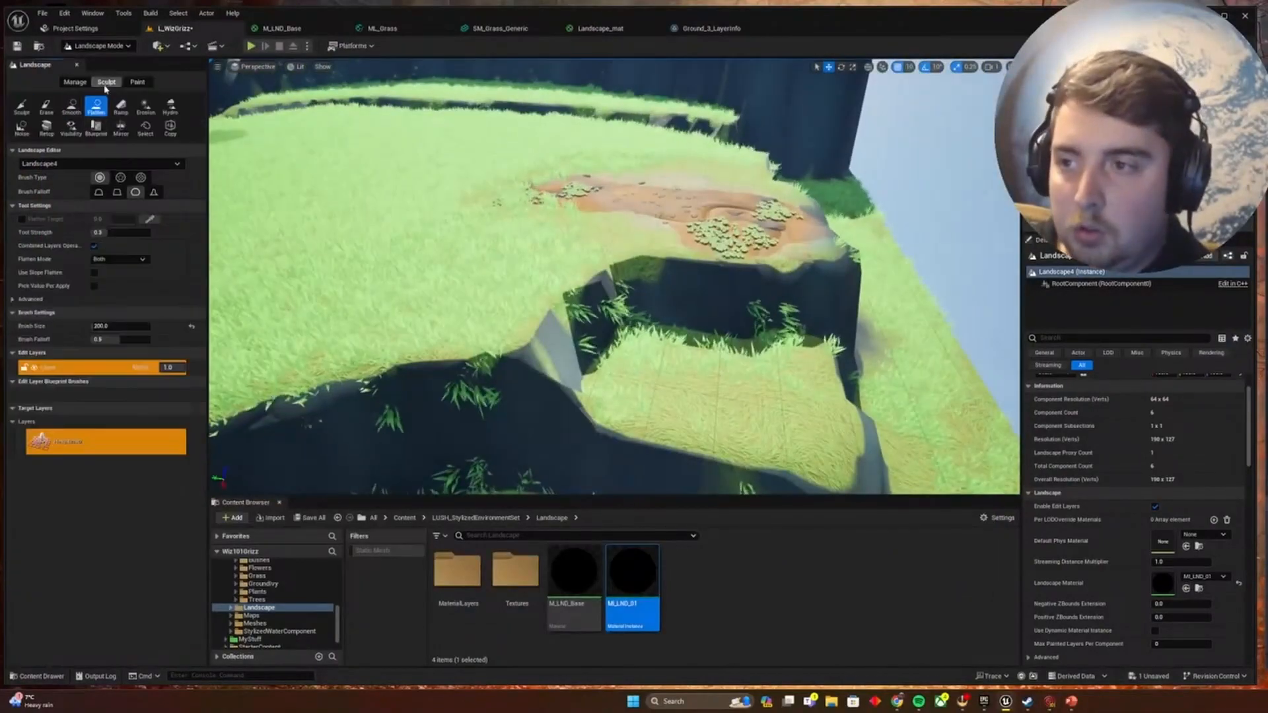
{"action": "left_click", "coordinate": [120, 105]}
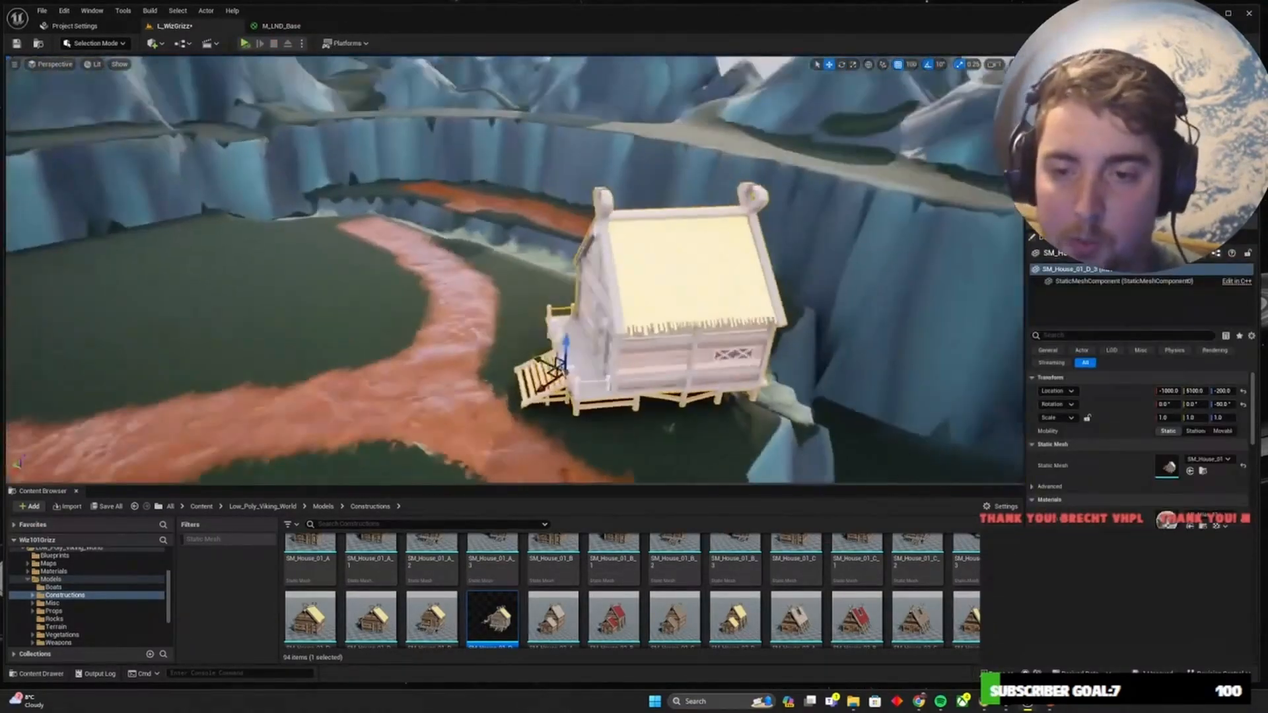
Set the selected house's Z location to 0 and open its Z rotation for editing
{"action": "left_click", "coordinate": [1220, 391]}
{"action": "type", "text": "0"}
{"action": "key", "text": "Return"}
{"action": "left_click", "coordinate": [1219, 402]}
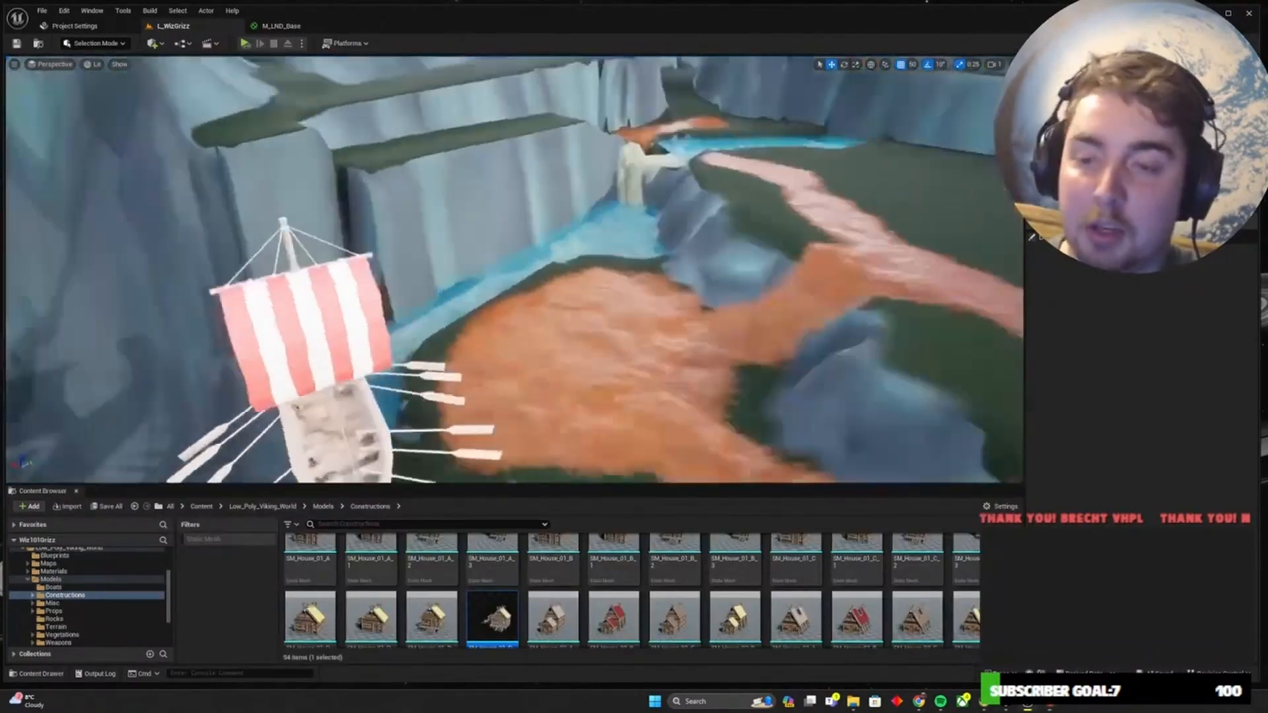
Build up the ground beneath the house beside the dirt clearing into a level base with the Flatten tool
{"action": "left_click", "coordinate": [744, 172]}
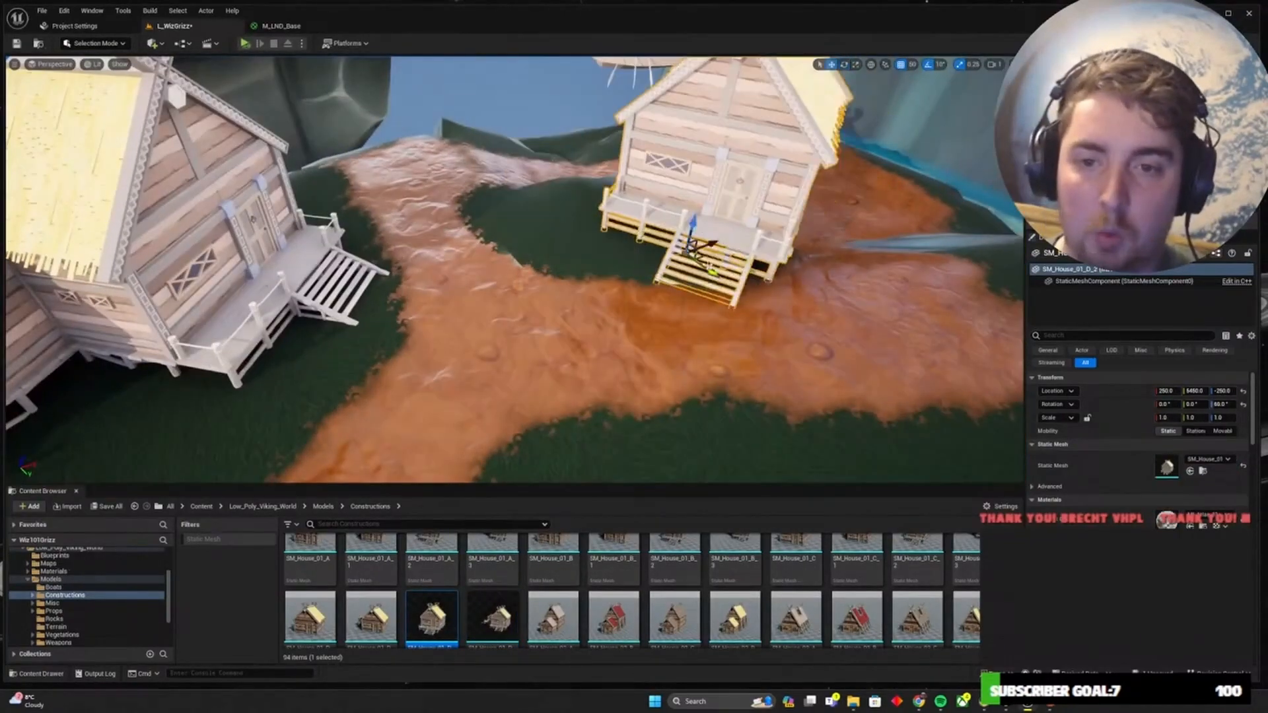
{"action": "right_click_drag", "start_coordinate": [687, 249], "coordinate": [634, 264]}
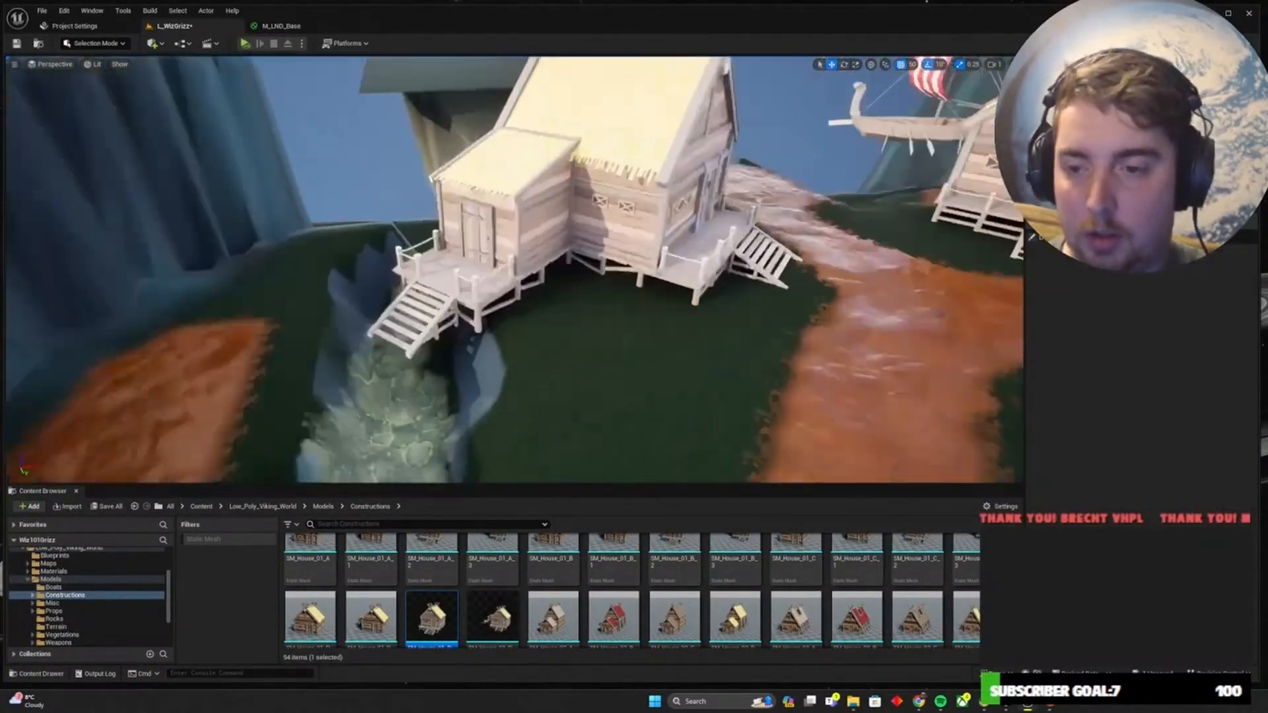
{"action": "right_click_drag", "start_coordinate": [515, 264], "coordinate": [449, 264]}
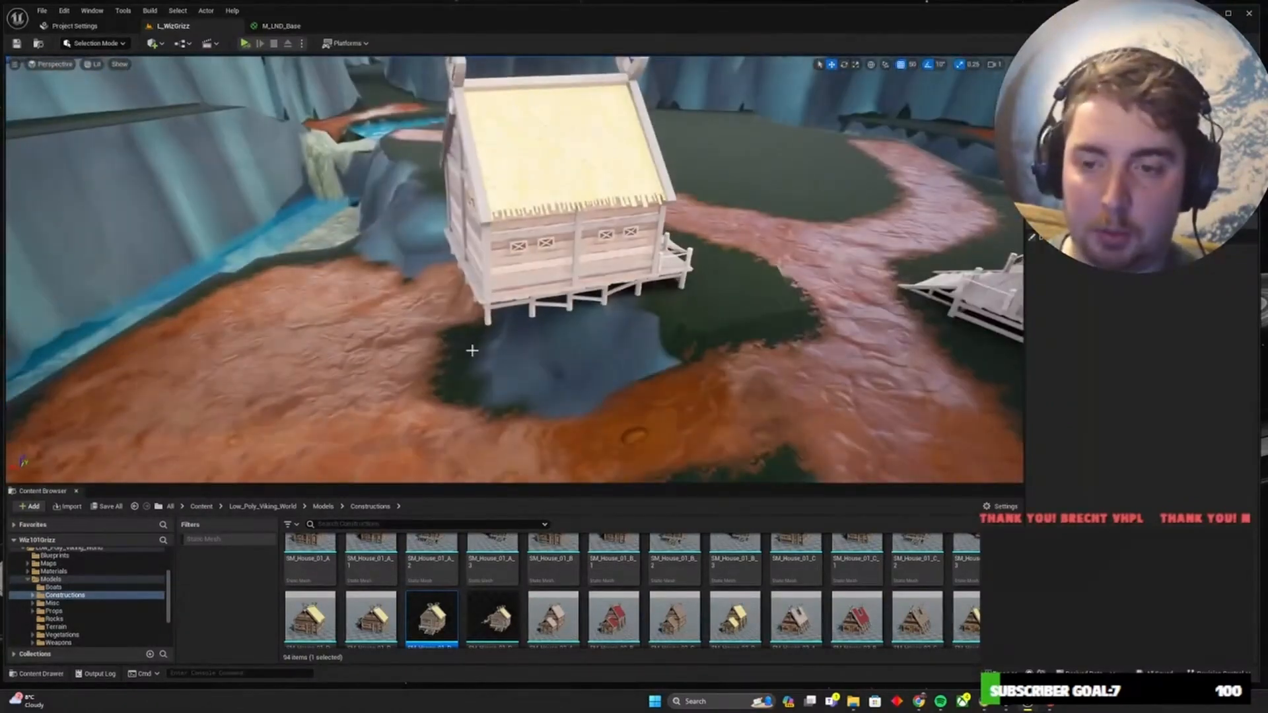
{"action": "key", "text": "shift+2"}
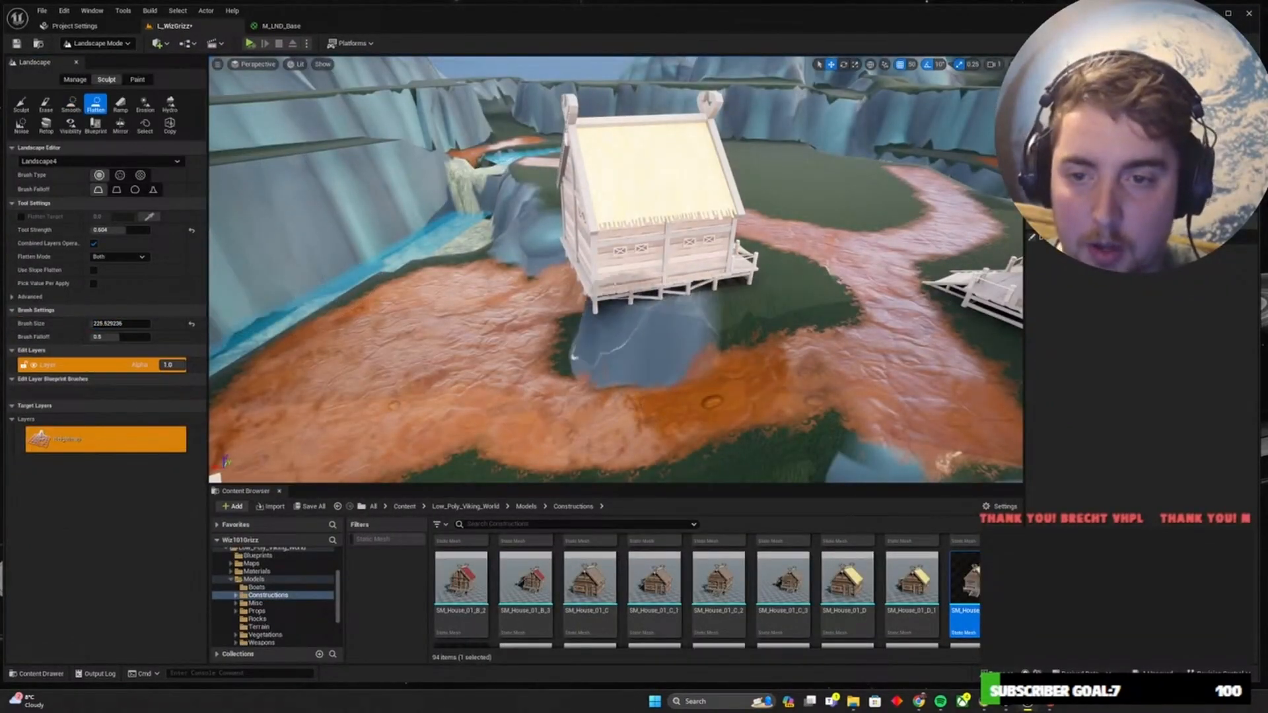
{"action": "right_click_drag", "start_coordinate": [581, 310], "coordinate": [726, 310]}
{"action": "right_click_drag", "start_coordinate": [643, 289], "coordinate": [700, 363]}
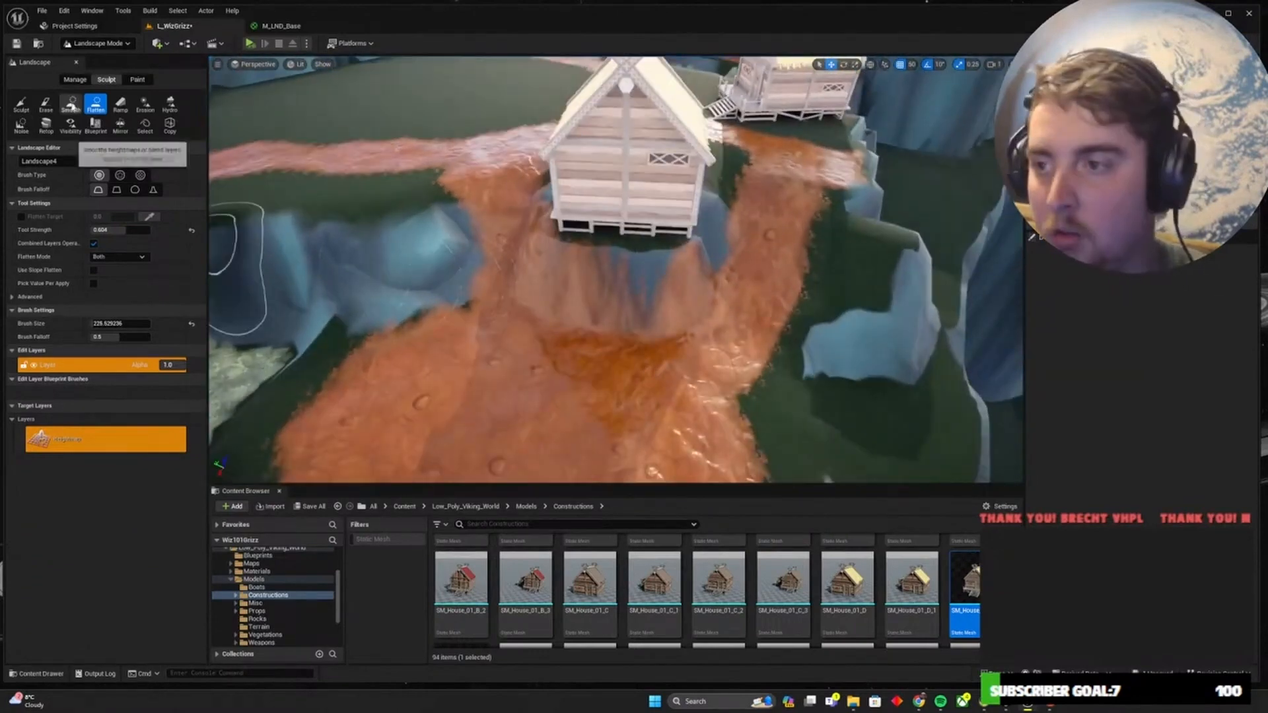
Smooth the raised bank below the house and paint its sides with the Cliff layer
{"action": "left_click", "coordinate": [71, 103]}
{"action": "right_click_drag", "start_coordinate": [317, 245], "coordinate": [225, 227]}
{"action": "left_click", "coordinate": [136, 79]}
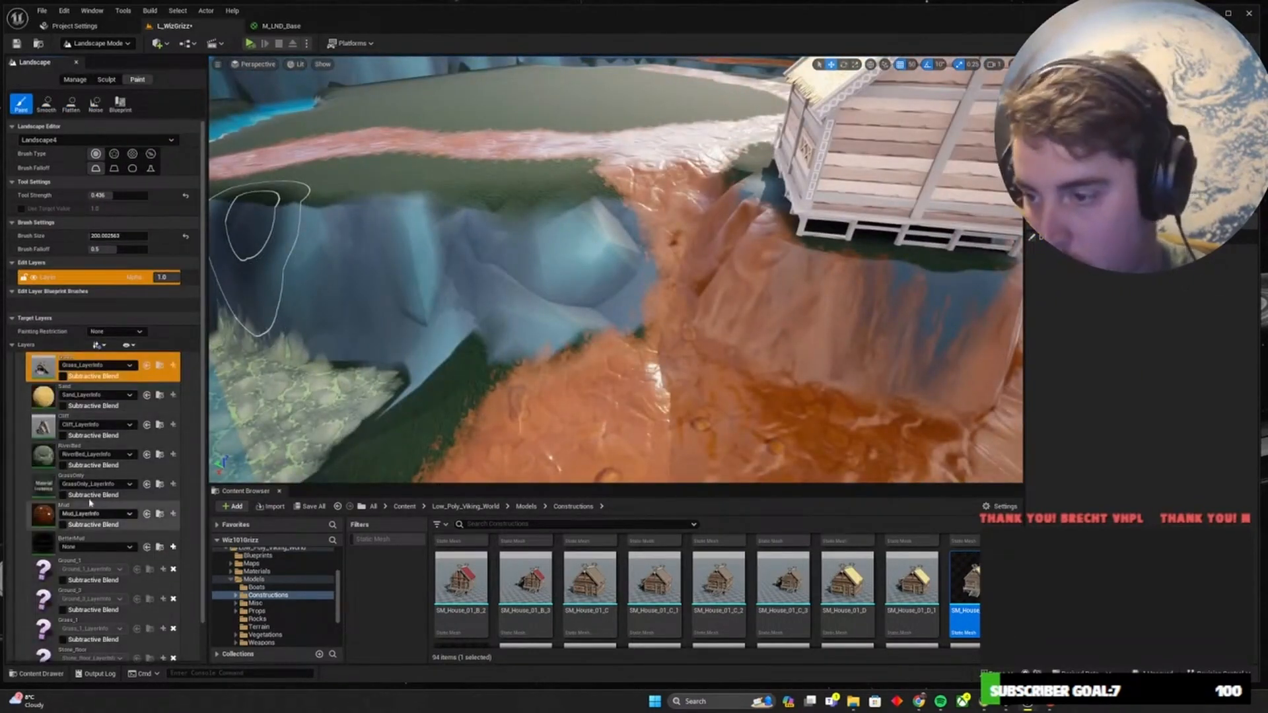
{"action": "left_click", "coordinate": [79, 429]}
{"action": "right_click_drag", "start_coordinate": [501, 299], "coordinate": [616, 299]}
{"action": "right_click_drag", "start_coordinate": [528, 224], "coordinate": [422, 351]}
Flatten the rock ledge around the base of the house and switch to the Smooth tool
{"action": "left_click", "coordinate": [106, 80]}
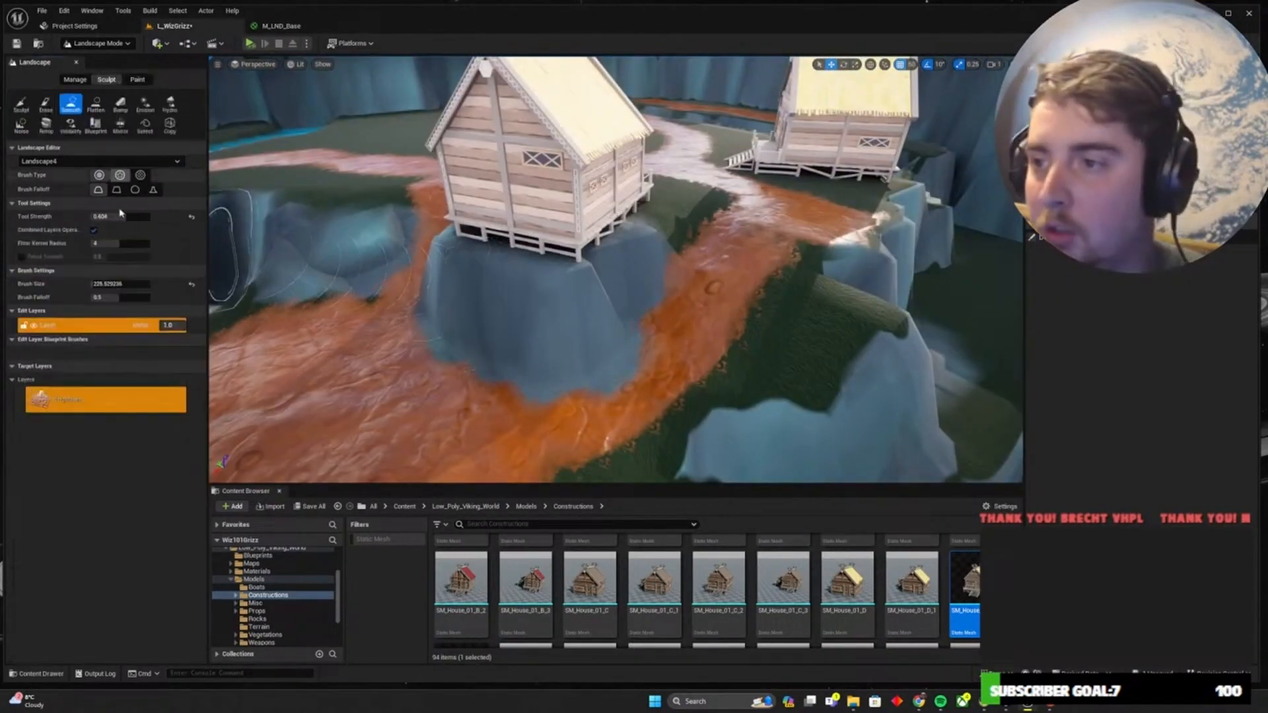
{"action": "left_click", "coordinate": [95, 104]}
{"action": "right_click_drag", "start_coordinate": [566, 232], "coordinate": [581, 252]}
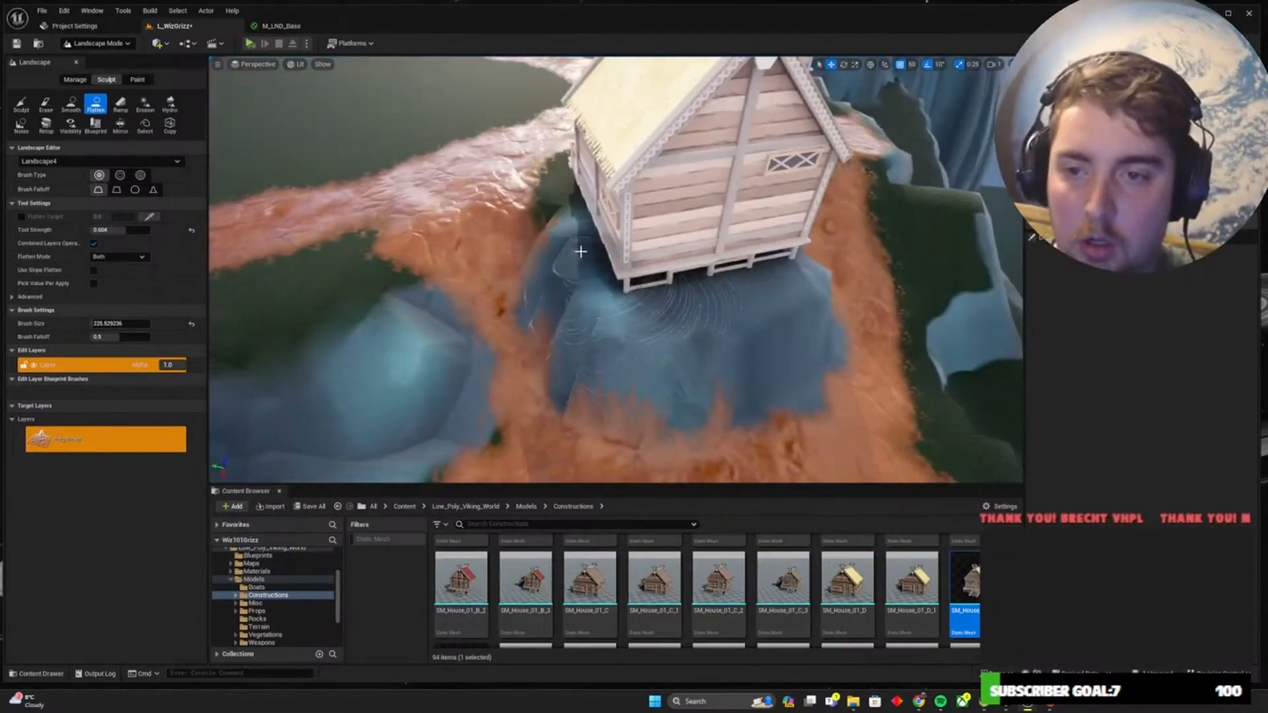
{"action": "mouse_move", "coordinate": [747, 303]}
{"action": "right_mouse_down"}
{"action": "mouse_move", "coordinate": [602, 215]}
{"action": "mouse_move", "coordinate": [778, 357]}
{"action": "right_mouse_up"}
{"action": "scroll", "coordinate": [778, 357], "scroll_direction": "down", "scroll_amount": 3}
{"action": "left_click", "coordinate": [71, 103]}
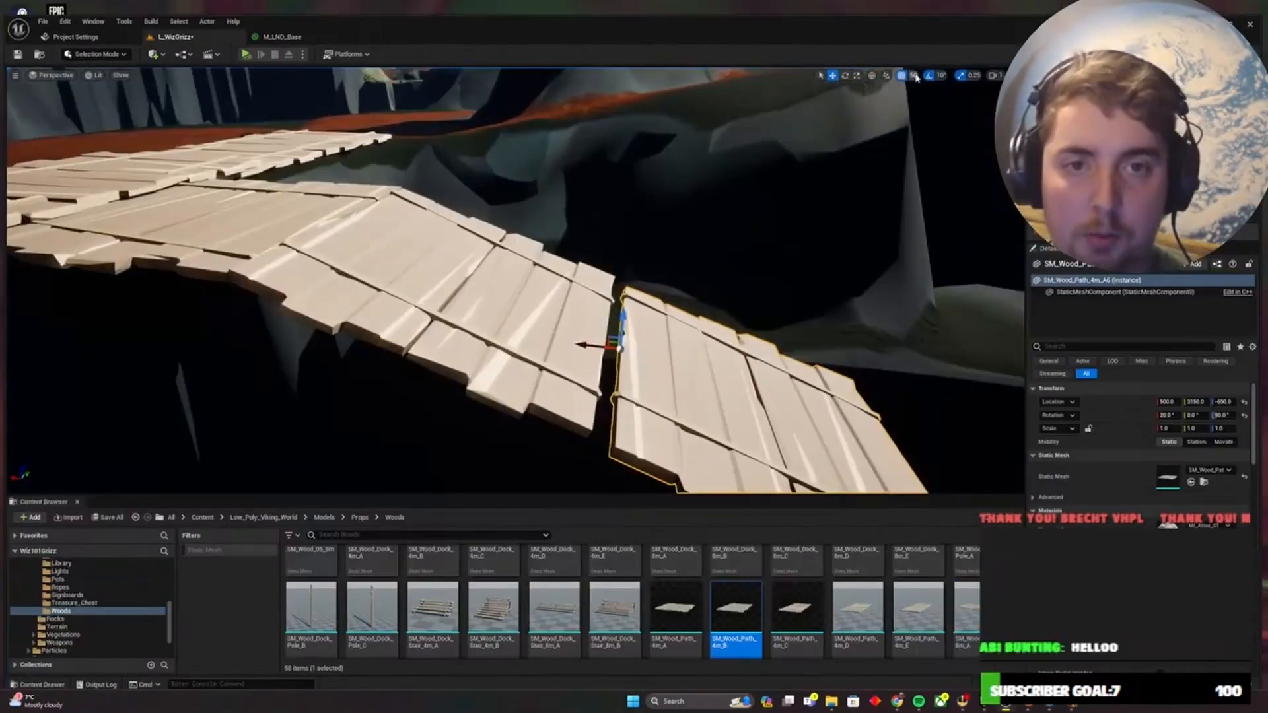
Save the level and duplicate a section of the wooden plank walkway
{"action": "key", "text": "f"}
{"action": "right_click_drag", "start_coordinate": [510, 299], "coordinate": [357, 297]}
{"action": "key", "text": "ctrl+s"}
{"action": "left_click", "coordinate": [119, 291]}
{"action": "left_click_drag", "start_coordinate": [135, 284], "coordinate": [609, 380], "text": "alt"}
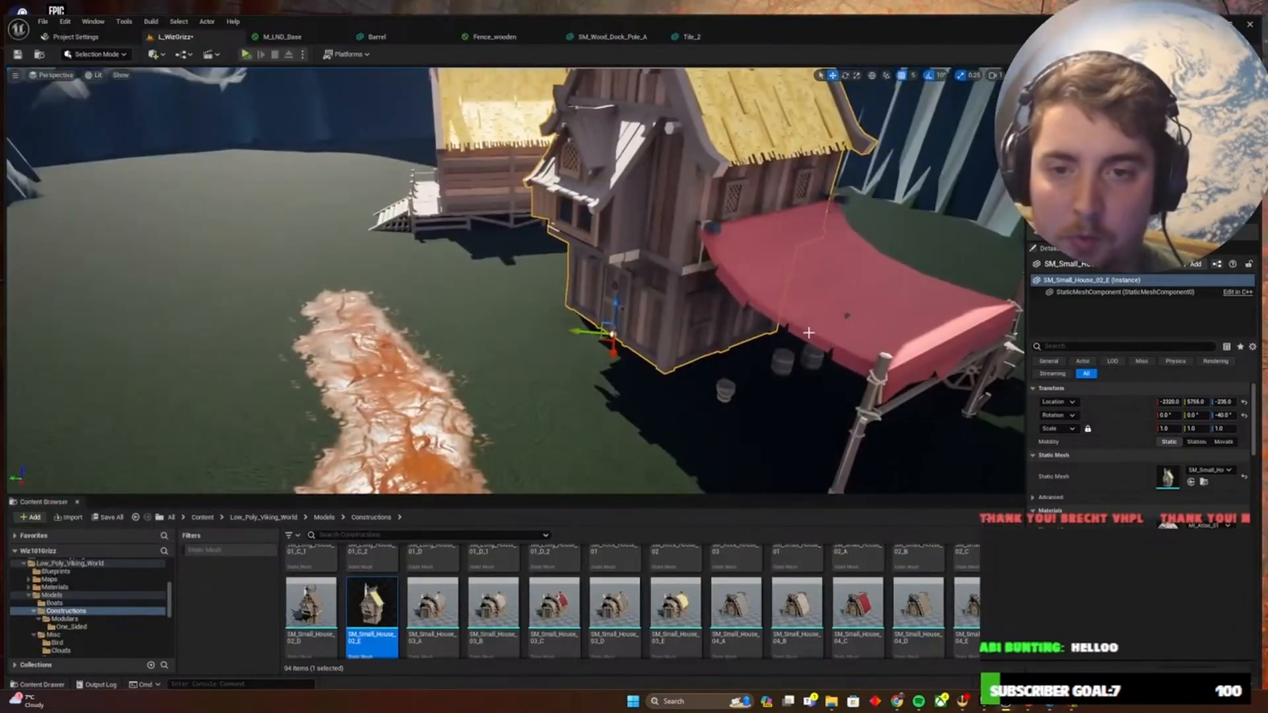
Shift the small thatched house slightly beside the red tent
{"action": "left_click_drag", "start_coordinate": [613, 334], "coordinate": [606, 342]}
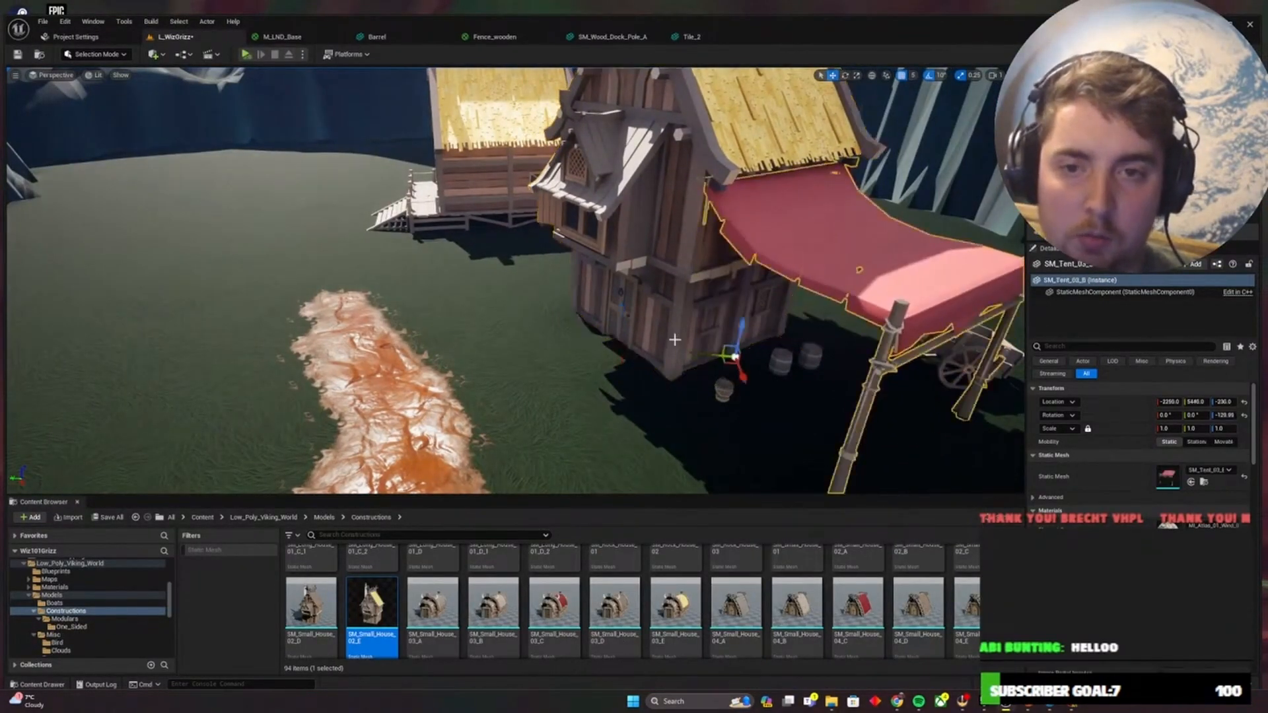
{"action": "left_click_drag", "start_coordinate": [675, 339], "coordinate": [595, 310], "text": "alt"}
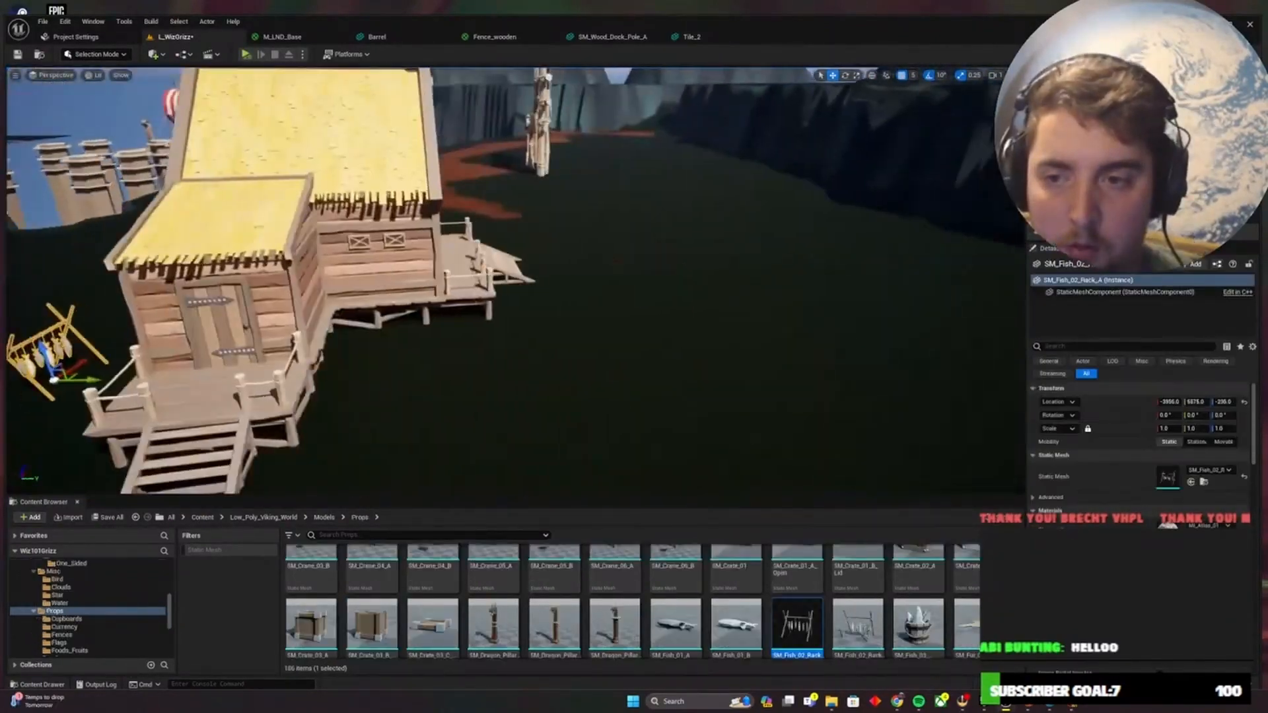
Move and rotate the fish drying rack beside the house and place the other fish rack variant in the scene
{"action": "right_click_drag", "start_coordinate": [515, 284], "coordinate": [661, 310]}
{"action": "left_click_drag", "start_coordinate": [809, 373], "coordinate": [588, 373]}
{"action": "right_click_drag", "start_coordinate": [588, 373], "coordinate": [587, 396]}
{"action": "key", "text": "e"}
{"action": "left_click_drag", "start_coordinate": [594, 312], "coordinate": [581, 305]}
{"action": "left_click_drag", "start_coordinate": [857, 625], "coordinate": [412, 367]}
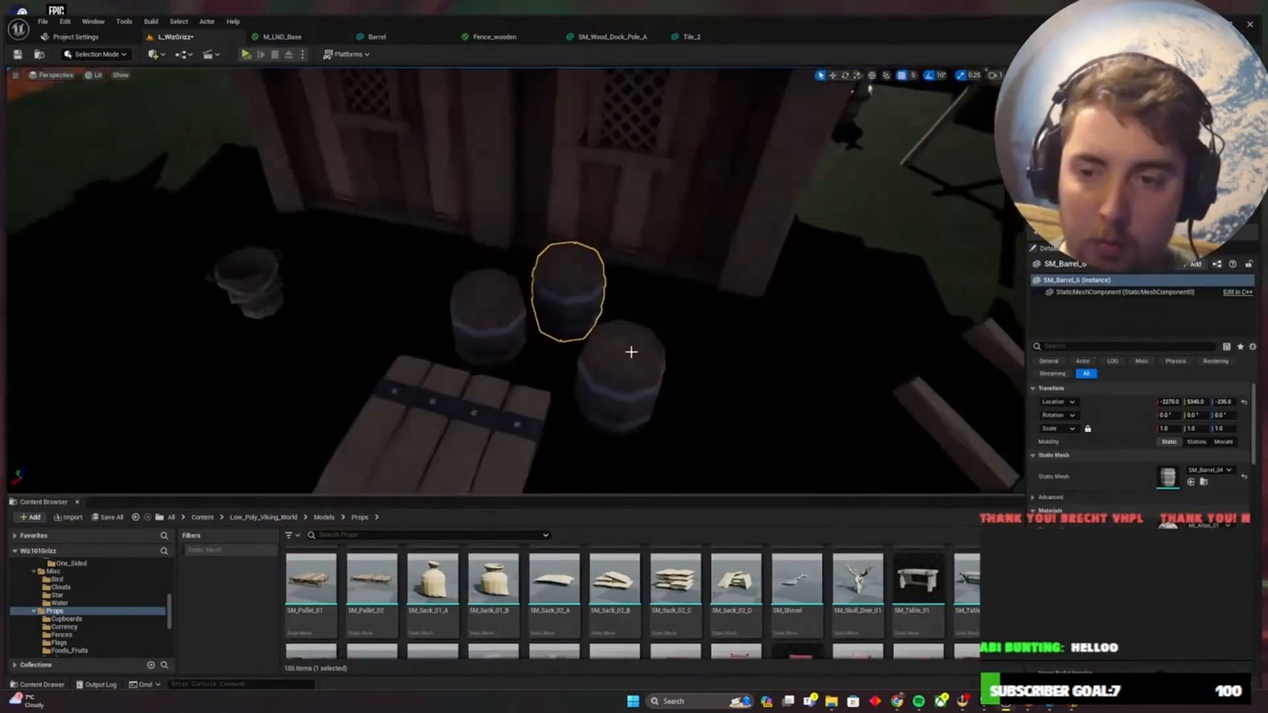
Rotate a barrel so that it lies tilted inside the wooden cart
{"action": "right_click_drag", "start_coordinate": [628, 348], "coordinate": [621, 305]}
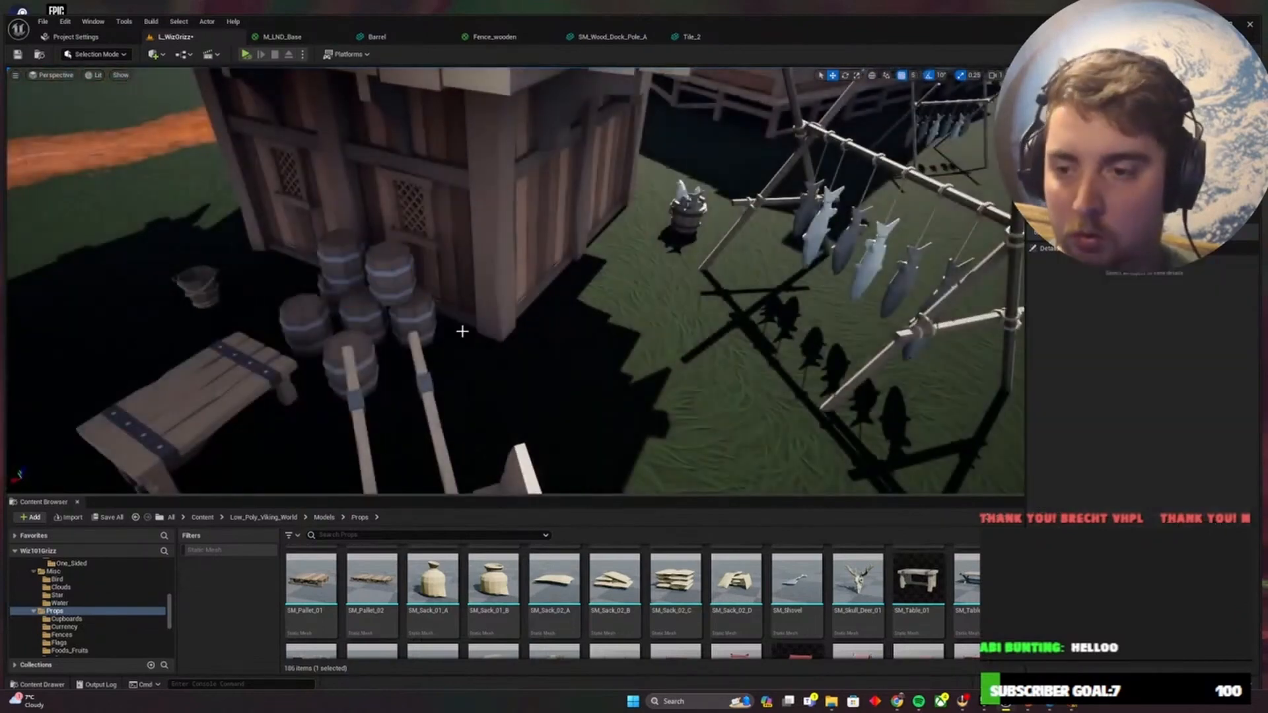
{"action": "key", "text": "e"}
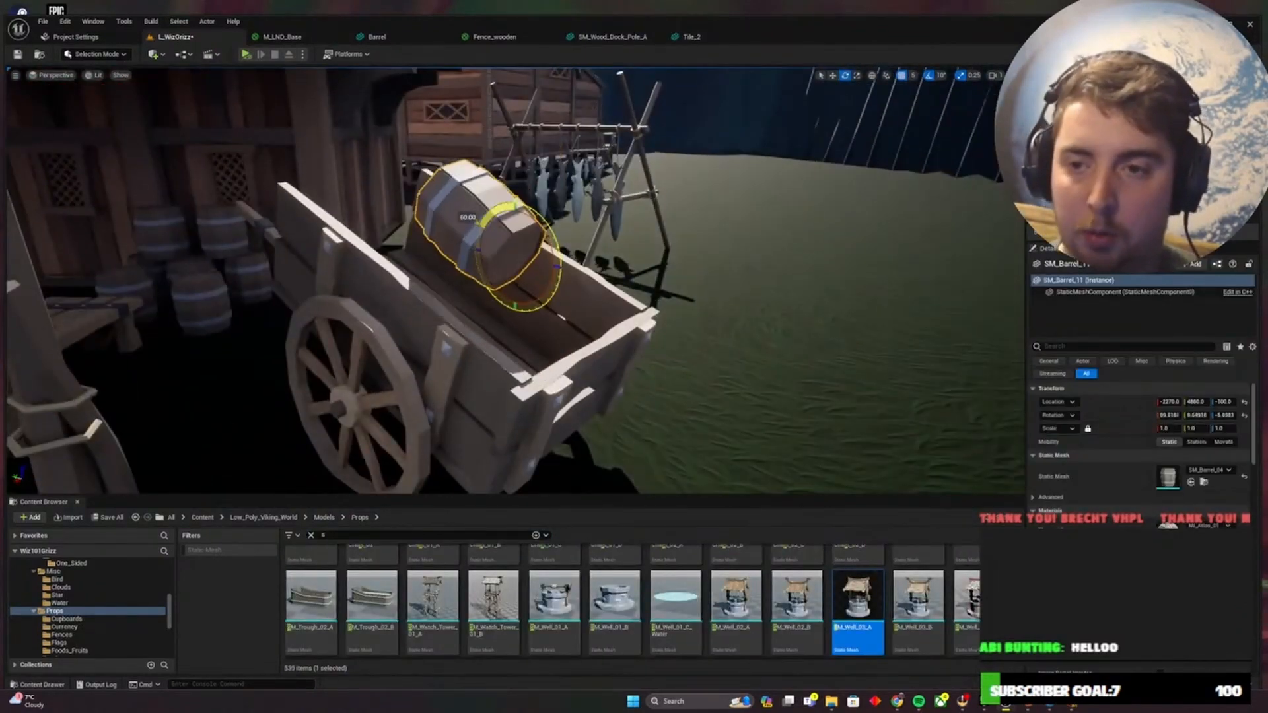
{"action": "key", "text": "w"}
{"action": "right_click_drag", "start_coordinate": [515, 280], "coordinate": [594, 291]}
{"action": "key", "text": "e"}
{"action": "left_click_drag", "start_coordinate": [453, 303], "coordinate": [481, 316]}
Lower the barrel into position in the cart bed and select the cart's contents together
{"action": "key", "text": "w"}
{"action": "right_click_drag", "start_coordinate": [515, 280], "coordinate": [568, 261]}
{"action": "left_click_drag", "start_coordinate": [494, 338], "coordinate": [479, 290]}
{"action": "right_click_drag", "start_coordinate": [478, 290], "coordinate": [427, 290]}
{"action": "left_click", "coordinate": [449, 317]}
{"action": "left_click", "coordinate": [403, 304], "text": "shift"}
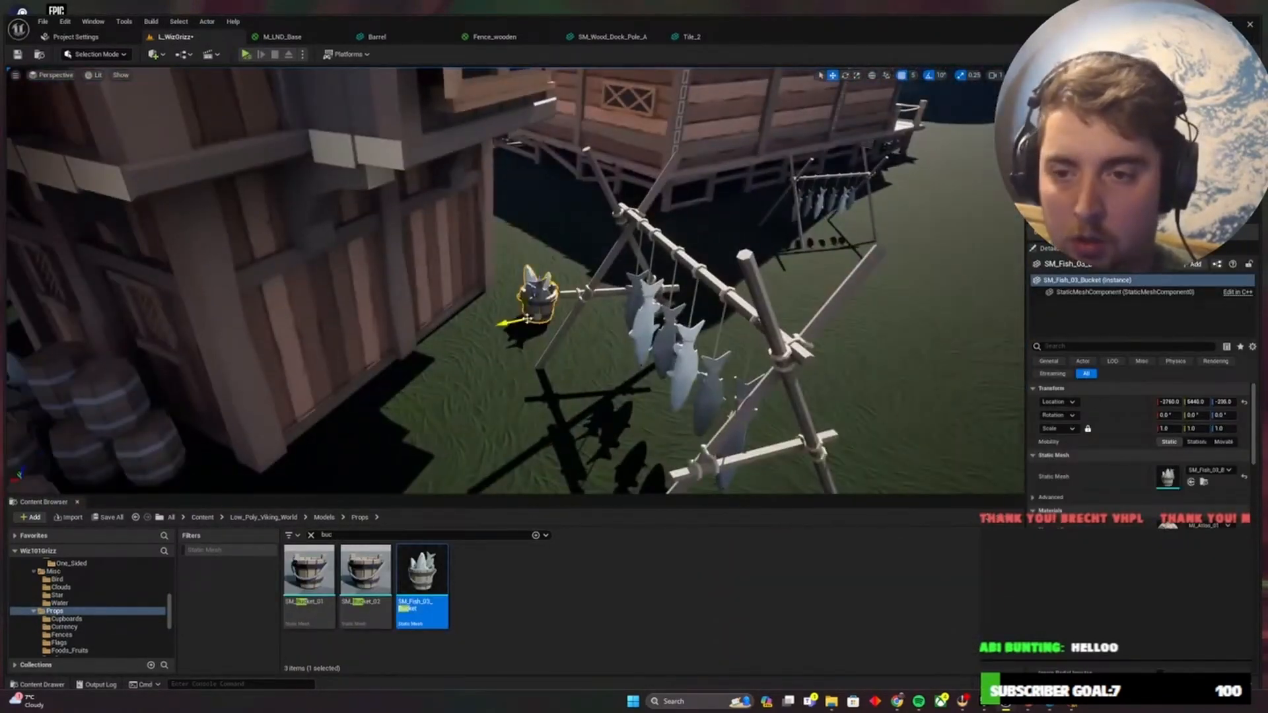
Select the wooden table under the red tent together with the fish lying on it
{"action": "right_click_drag", "start_coordinate": [527, 319], "coordinate": [643, 337]}
{"action": "left_click", "coordinate": [527, 323]}
{"action": "left_click", "coordinate": [488, 350], "text": "shift"}
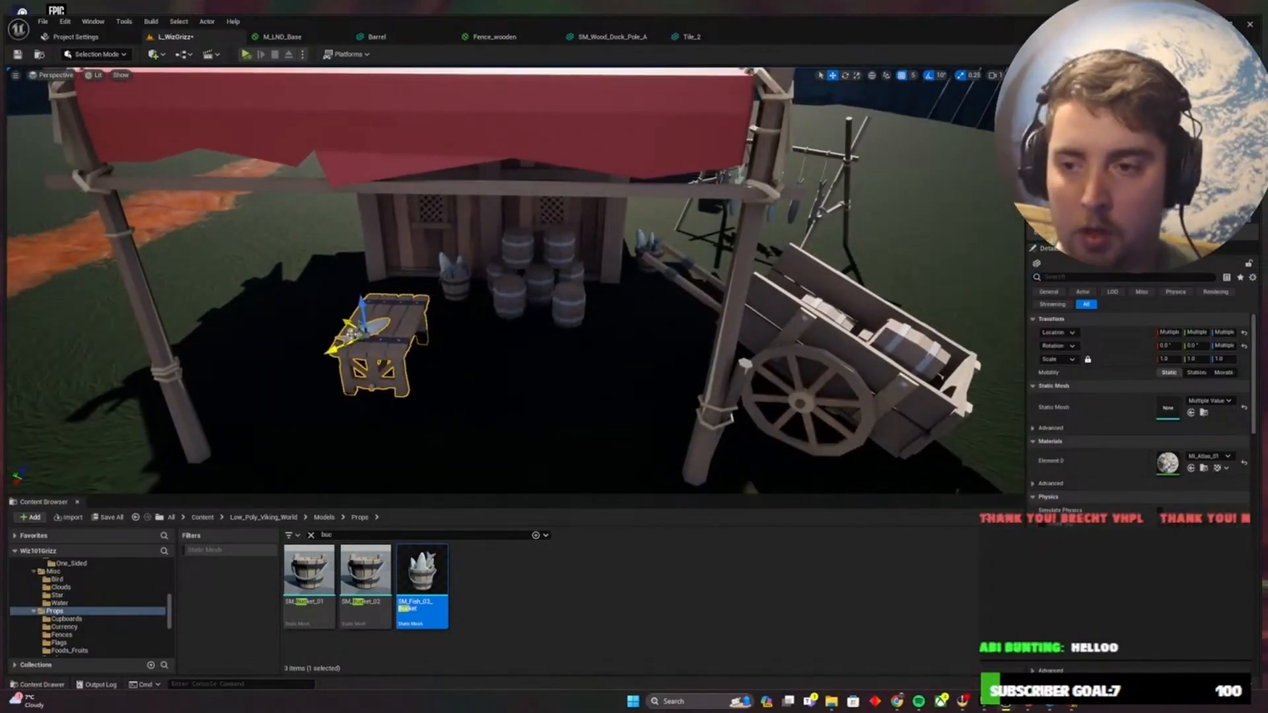
Clear the asset search and select only the fish on the table
{"action": "left_click", "coordinate": [371, 327]}
{"action": "left_click", "coordinate": [310, 535]}
{"action": "left_click", "coordinate": [620, 235]}
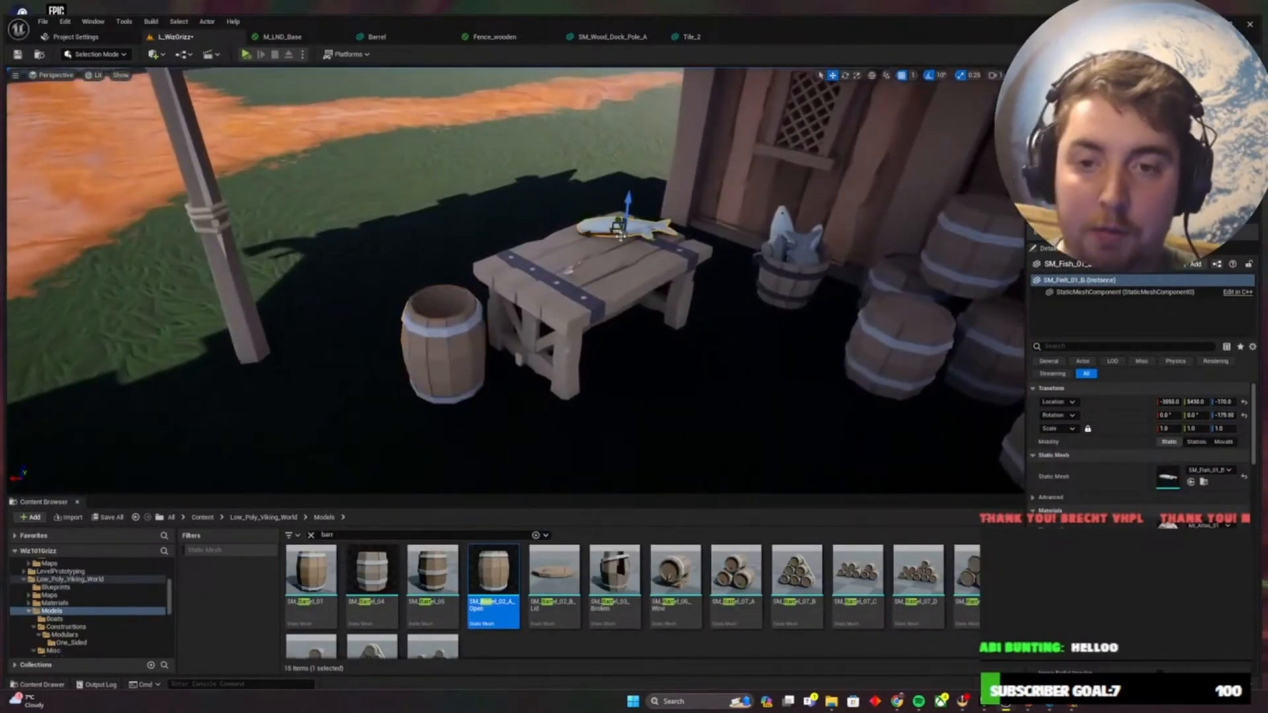
Leave landscape sculpting and position the water surface plane so it fills the river channel beside the wooden houses
{"action": "mouse_move", "coordinate": [511, 297]}
{"action": "right_mouse_down"}
{"action": "mouse_move", "coordinate": [562, 284]}
{"action": "mouse_move", "coordinate": [541, 291]}
{"action": "right_mouse_up"}
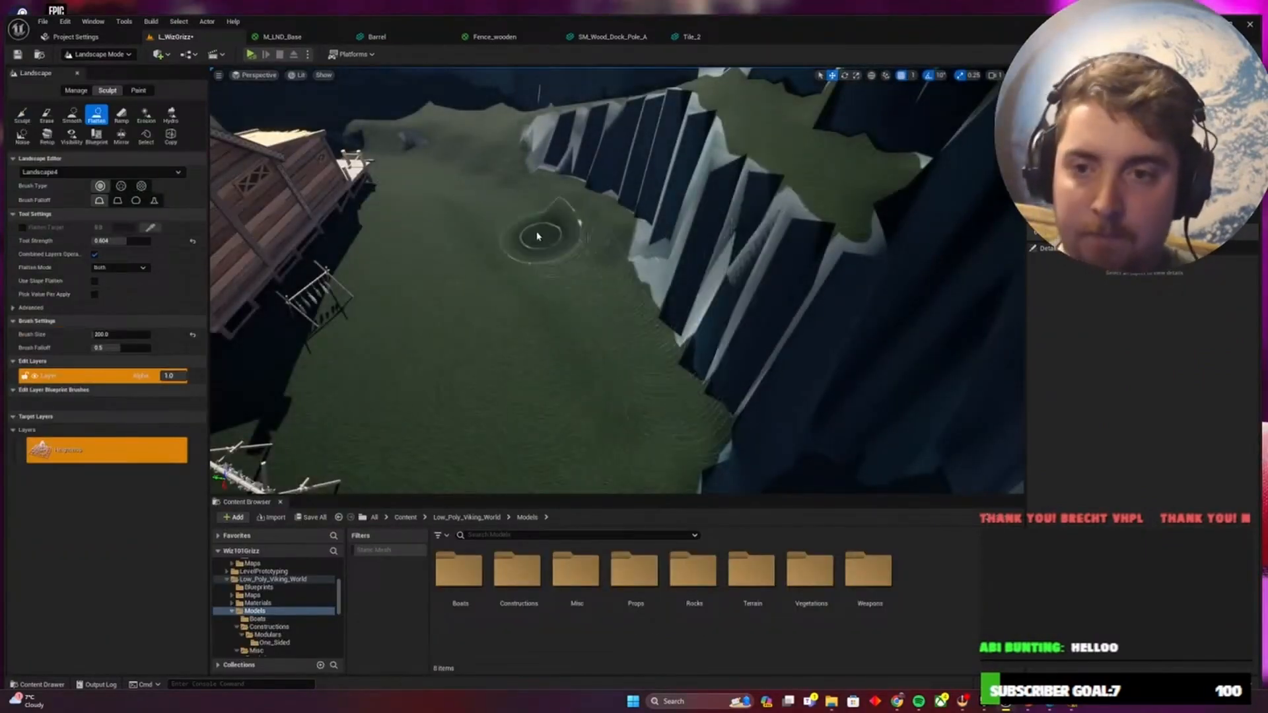
{"action": "right_click_drag", "start_coordinate": [537, 236], "coordinate": [552, 207]}
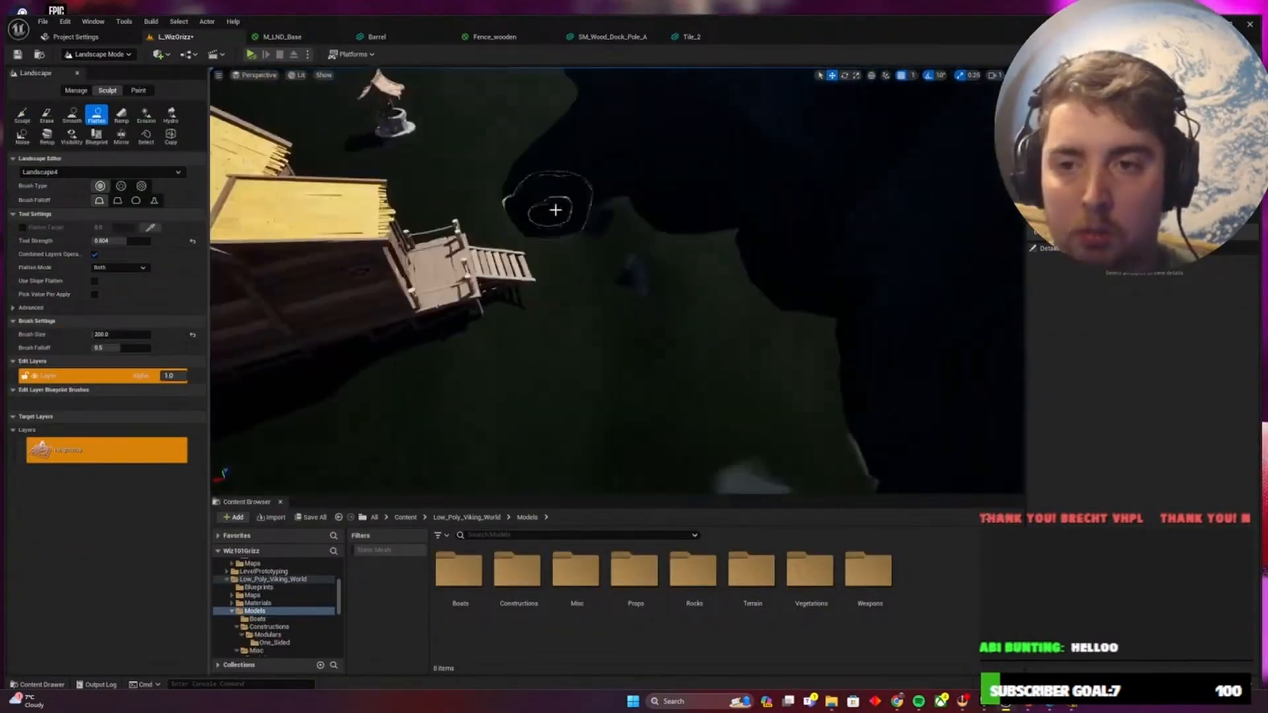
{"action": "left_click", "coordinate": [123, 54]}
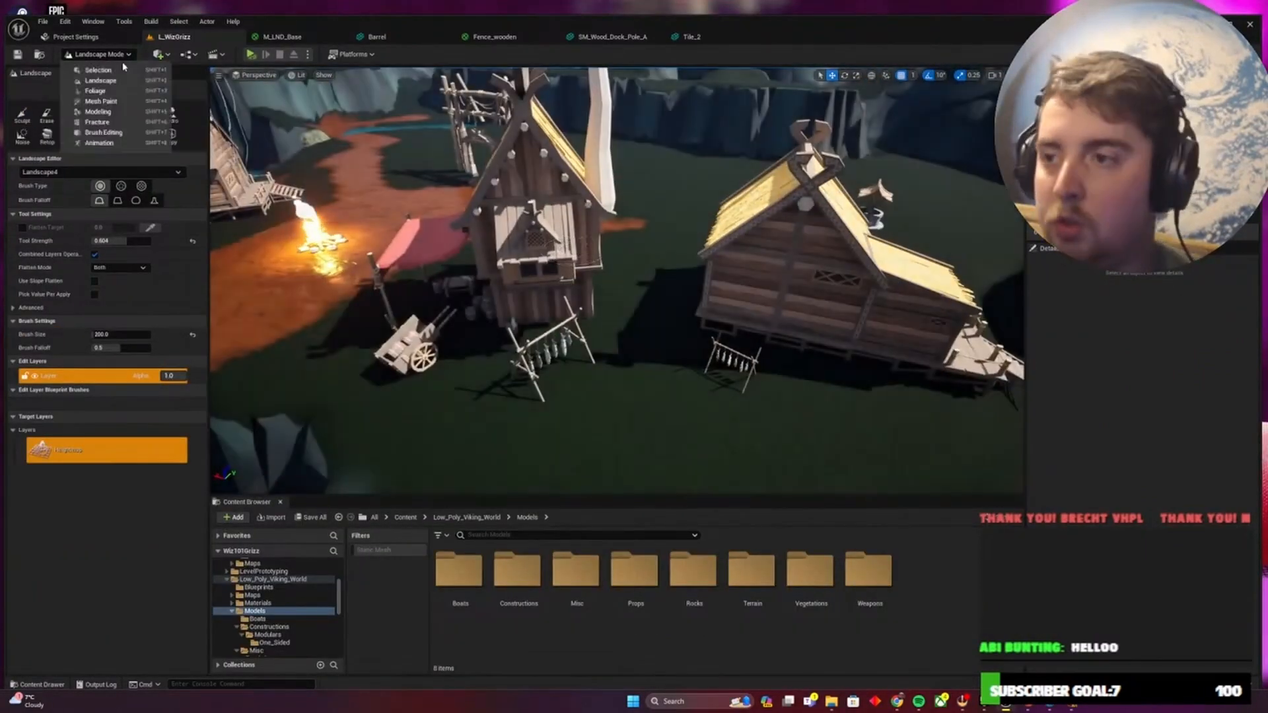
{"action": "left_click", "coordinate": [98, 70]}
{"action": "right_click_drag", "start_coordinate": [515, 278], "coordinate": [541, 297]}
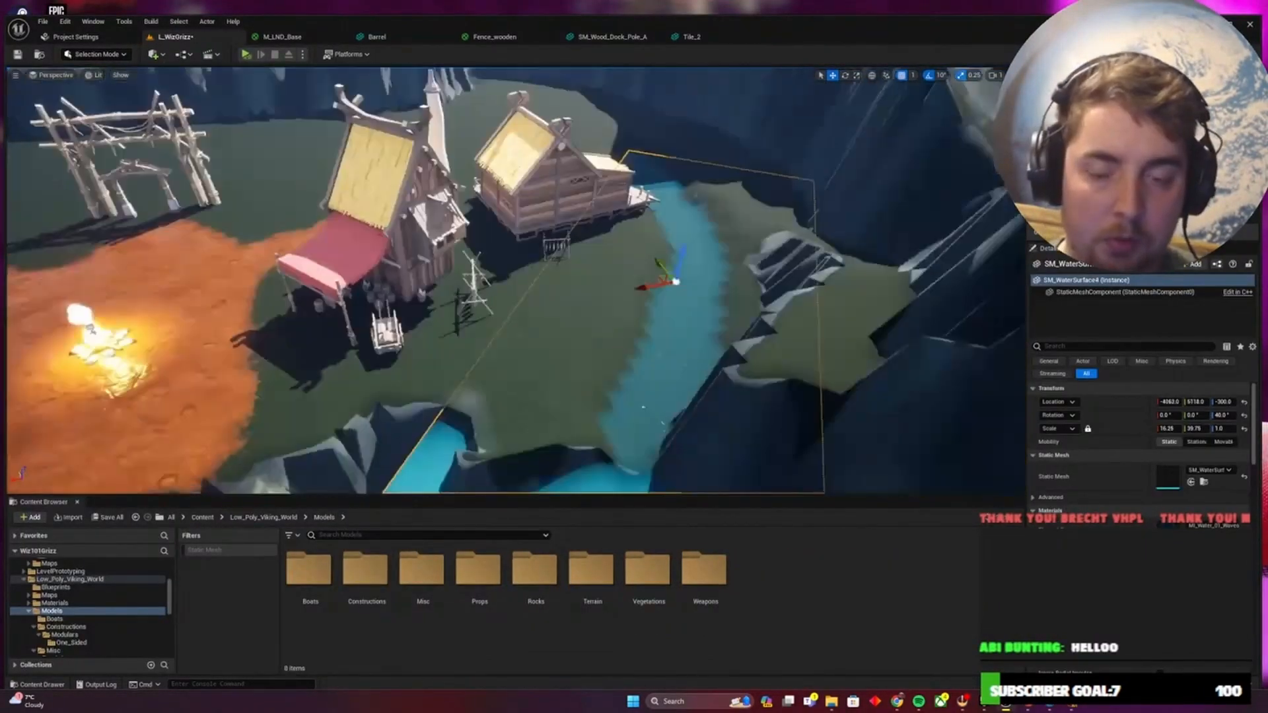
{"action": "right_click_drag", "start_coordinate": [594, 277], "coordinate": [575, 264]}
{"action": "left_click_drag", "start_coordinate": [627, 264], "coordinate": [588, 188]}
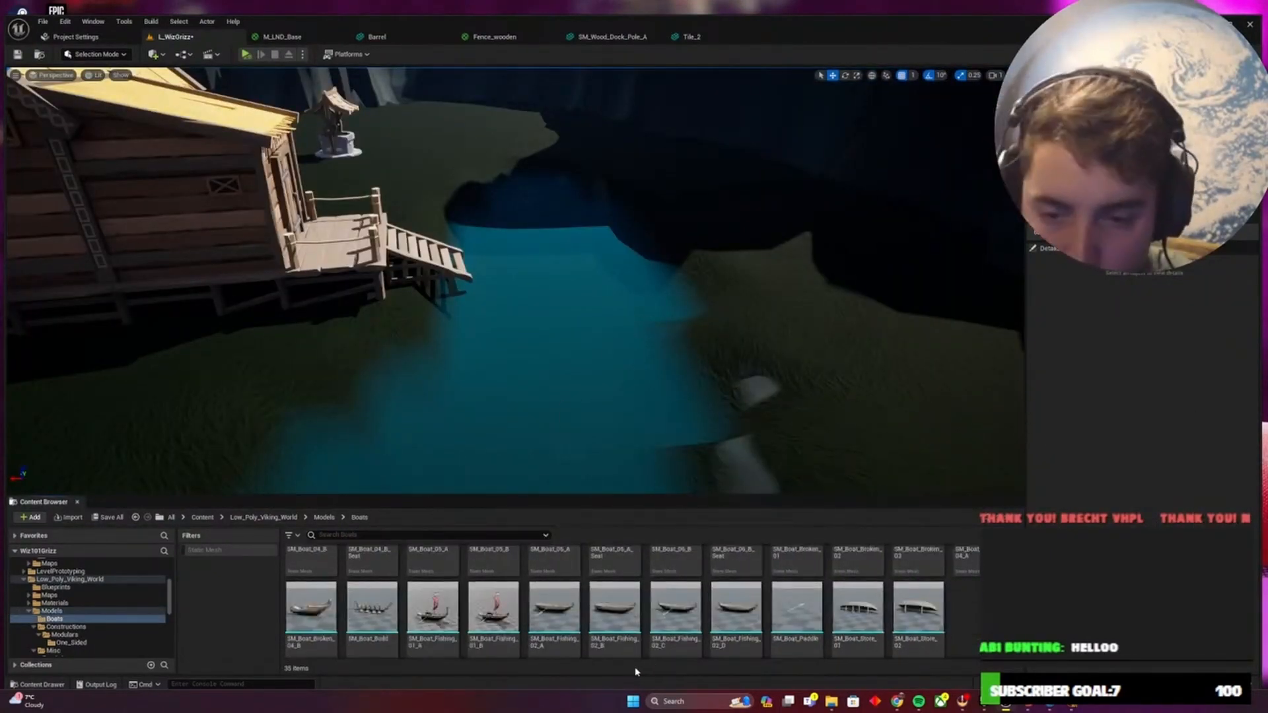
Place the SM_Boat_Fishing_02_B boat on the water beside the house's dock steps and rotate it to -60 degrees
{"action": "left_click_drag", "start_coordinate": [614, 609], "coordinate": [481, 366]}
{"action": "key", "text": "e"}
{"action": "left_click_drag", "start_coordinate": [425, 367], "coordinate": [448, 396]}
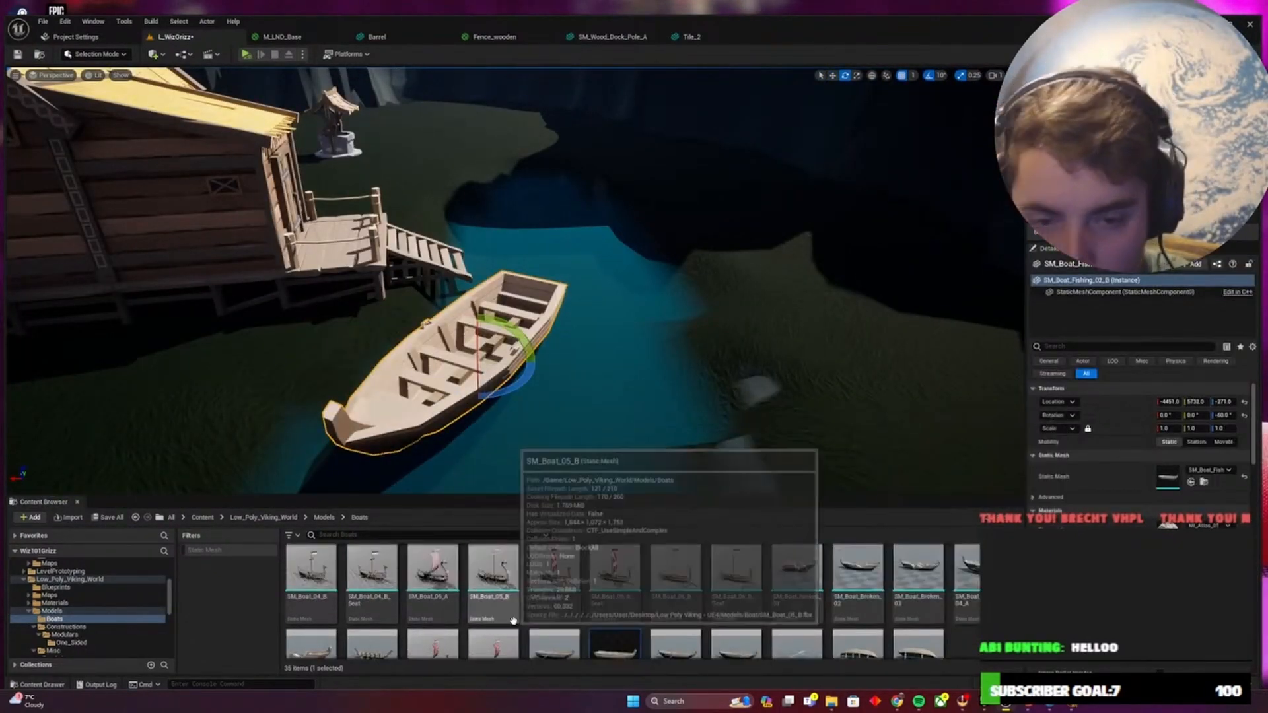
{"action": "left_click_drag", "start_coordinate": [432, 611], "coordinate": [597, 348]}
{"action": "key", "text": "r"}
{"action": "key", "text": "ctrl+z"}
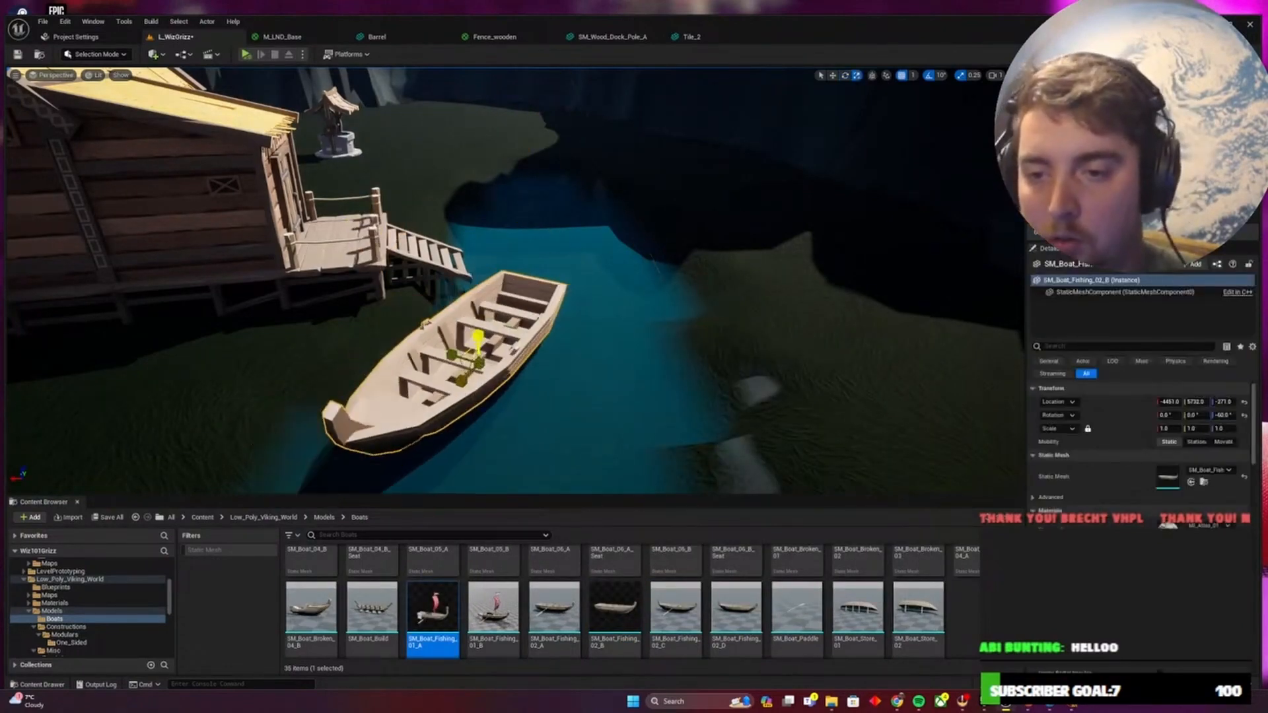
{"action": "right_click_drag", "start_coordinate": [501, 284], "coordinate": [502, 284]}
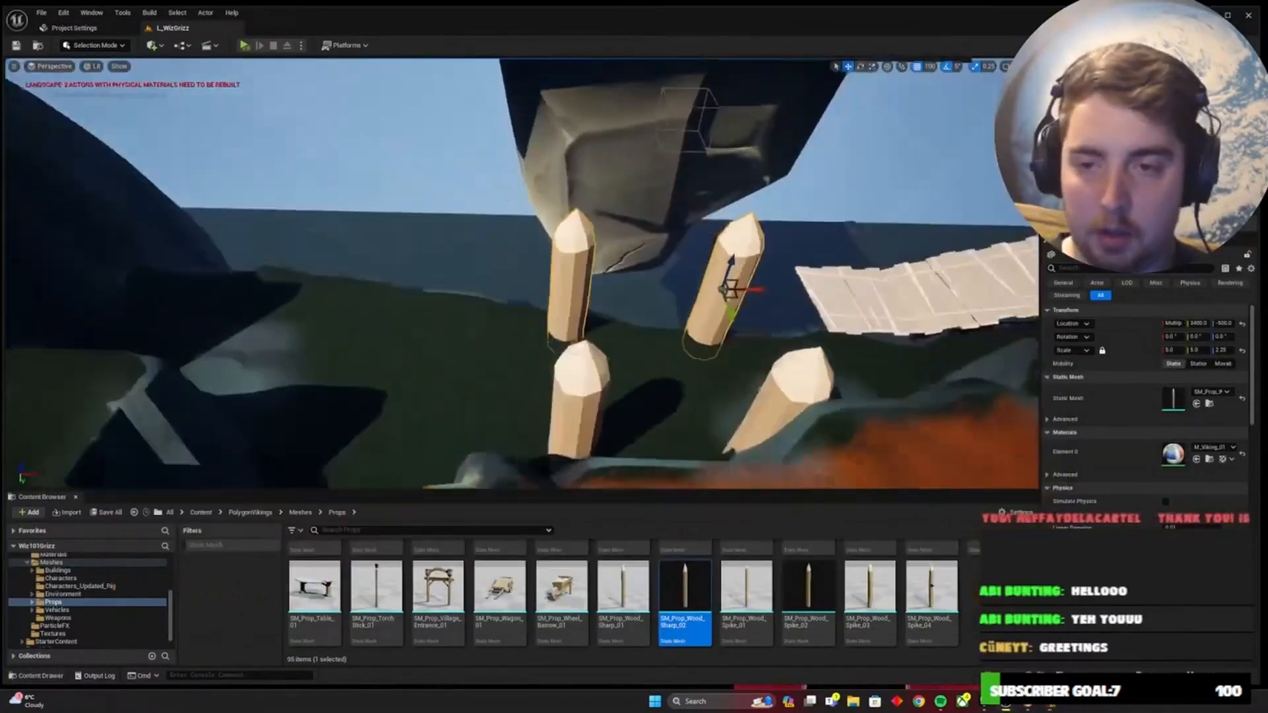
Select a sharpened wooden post near the plank walkway for moving
{"action": "key", "text": "e"}
{"action": "right_click_drag", "start_coordinate": [594, 330], "coordinate": [686, 297]}
{"action": "key", "text": "w"}
{"action": "left_click", "coordinate": [686, 297]}
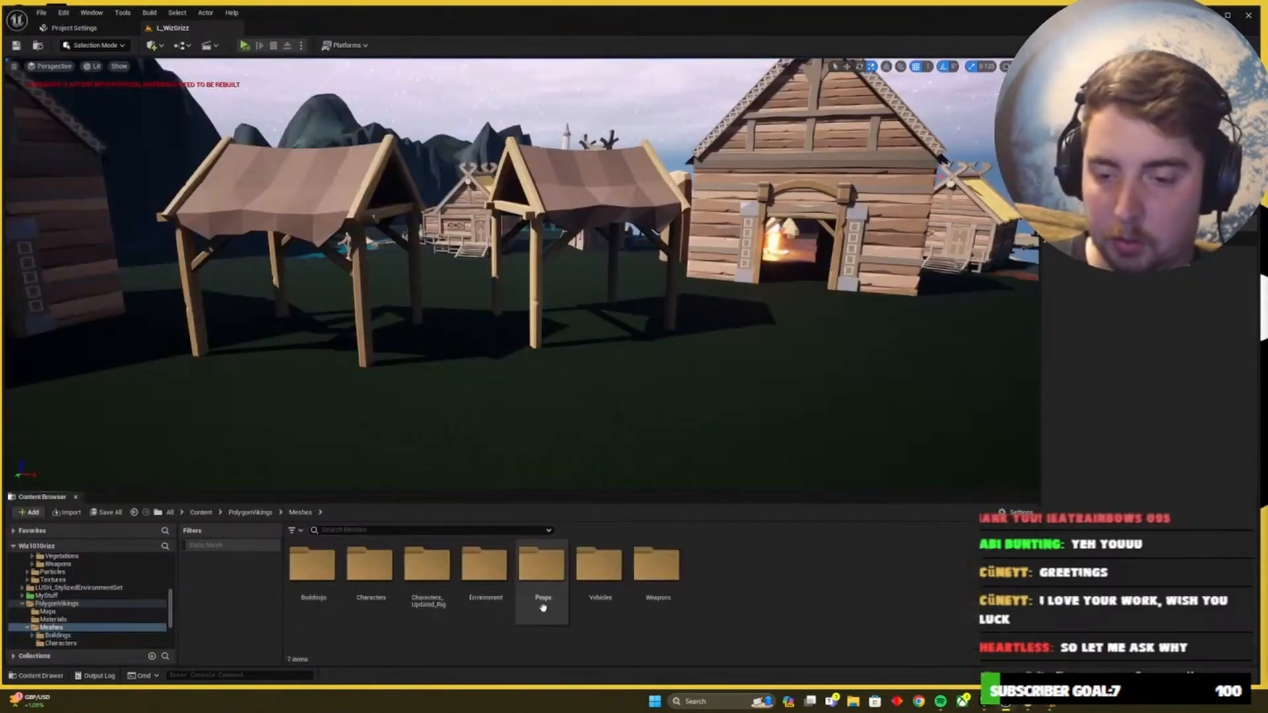
Open the Props folder of the PolygonVikings meshes to furnish the market stalls
{"action": "double_click", "coordinate": [547, 581]}
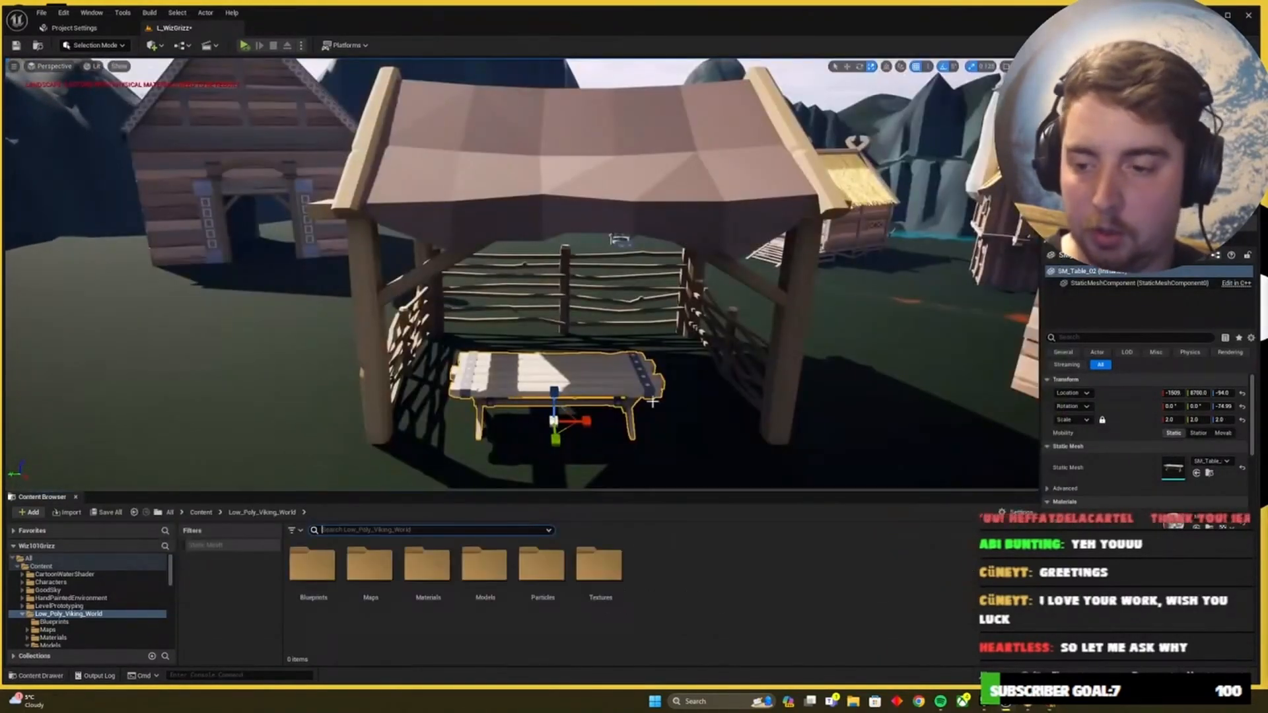
{"action": "type", "text": "w"}
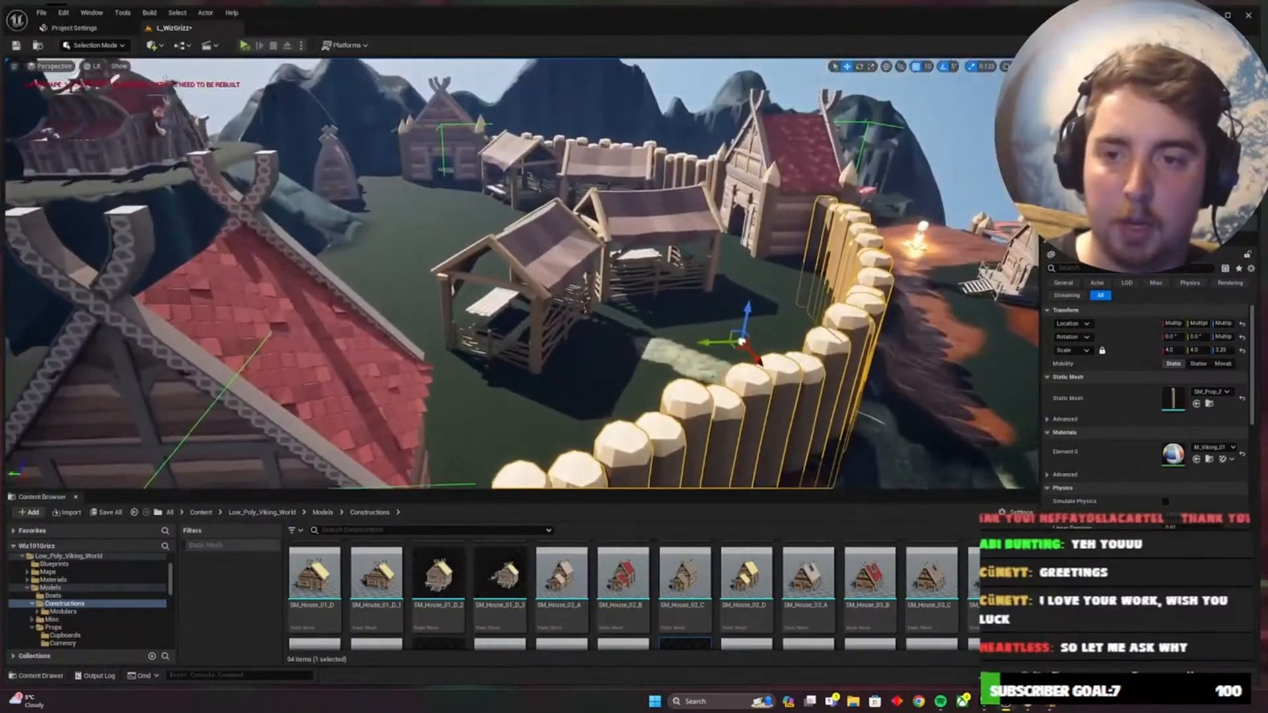
Duplicate the two sharpened posts flanking the distant gatehouse and place the copies at the corners of the red-roofed gatehouse in the foreground
{"action": "right_click_drag", "start_coordinate": [687, 181], "coordinate": [621, 141]}
{"action": "left_click", "coordinate": [687, 180]}
{"action": "left_click", "coordinate": [462, 173], "text": "ctrl"}
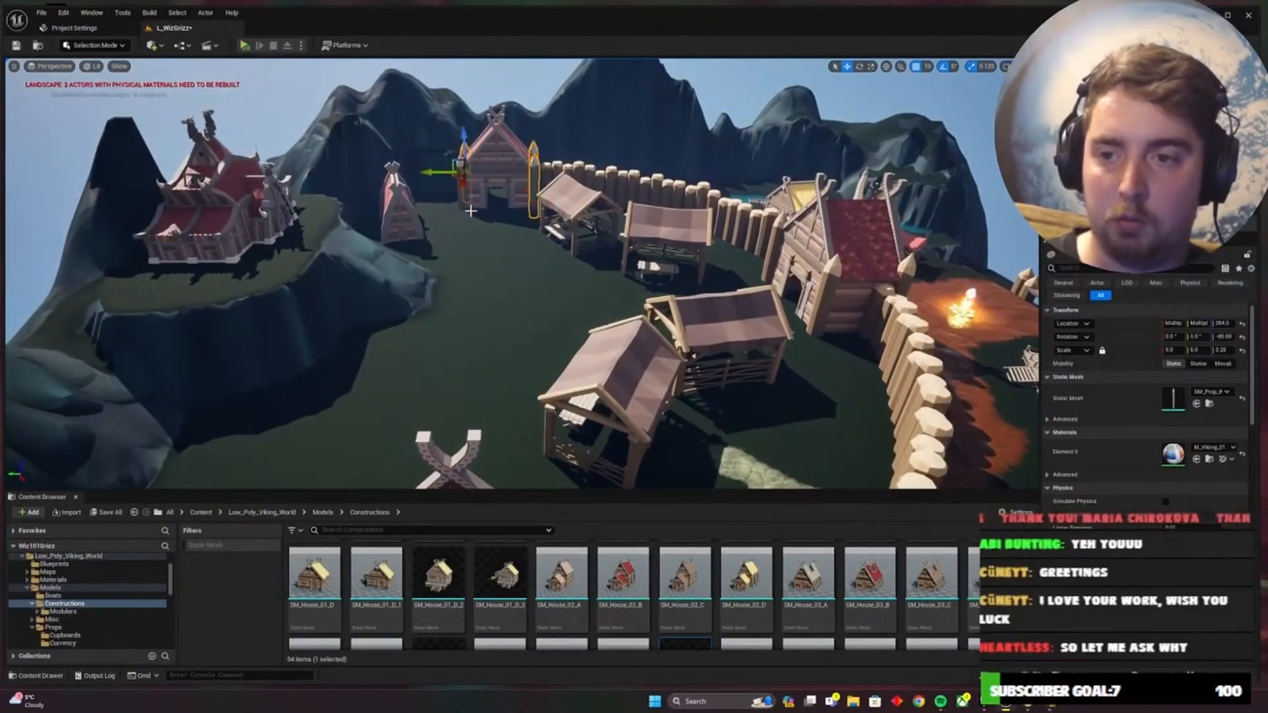
{"action": "left_click_drag", "start_coordinate": [462, 188], "coordinate": [502, 278], "text": "alt"}
{"action": "right_click_drag", "start_coordinate": [502, 277], "coordinate": [428, 350]}
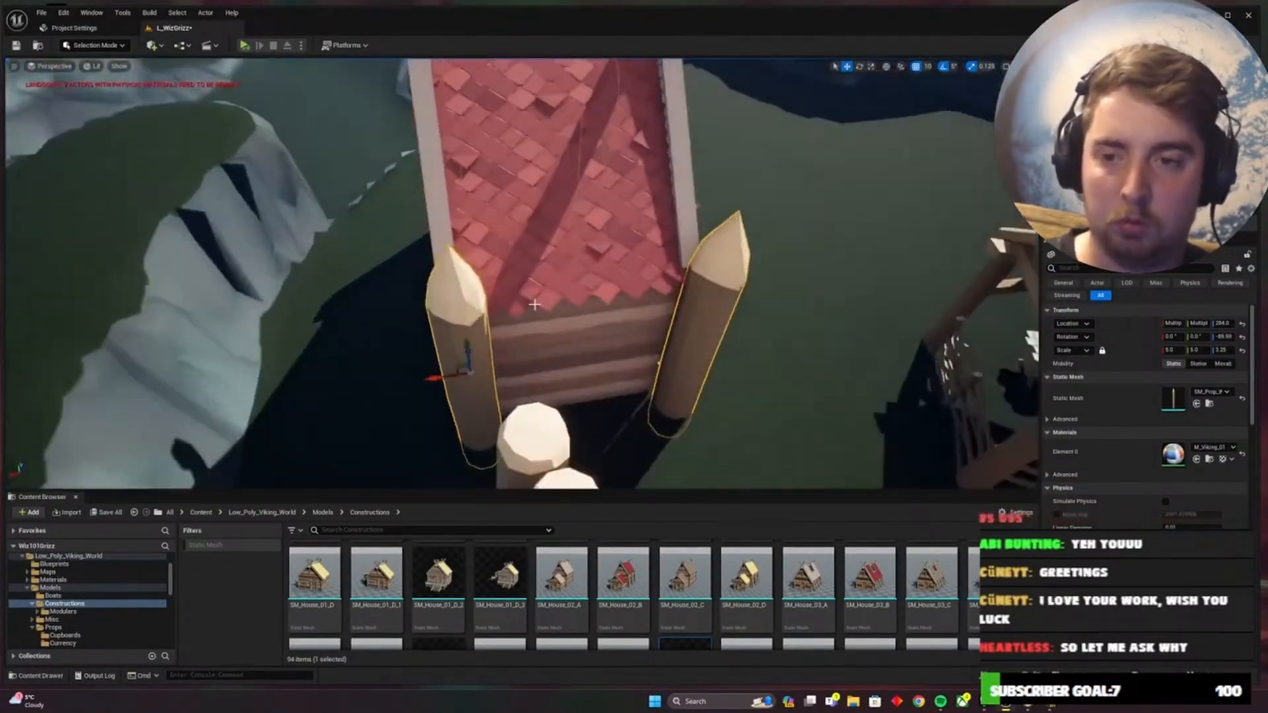
{"action": "left_click_drag", "start_coordinate": [428, 370], "coordinate": [416, 373]}
{"action": "right_click_drag", "start_coordinate": [416, 372], "coordinate": [185, 284]}
Flatten the landscape along the log palisade that curves behind the red-roofed great hall
{"action": "right_click_drag", "start_coordinate": [522, 274], "coordinate": [587, 339]}
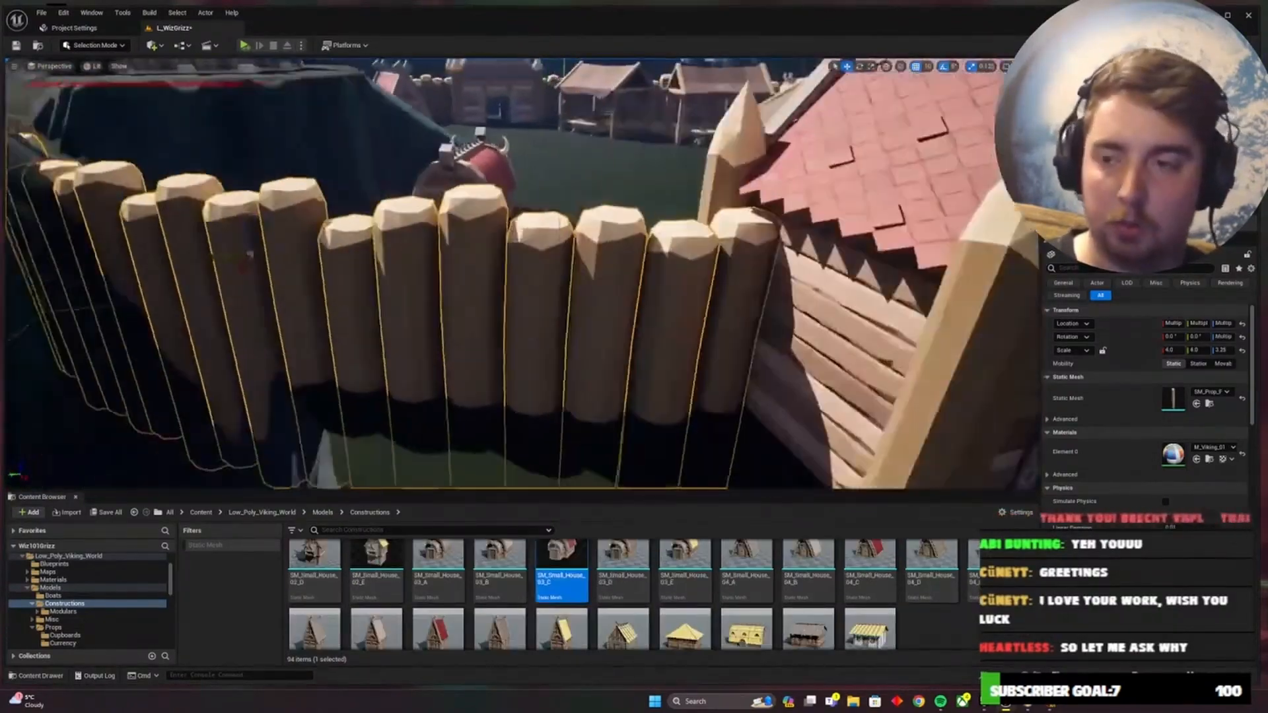
{"action": "mouse_move", "coordinate": [522, 273]}
{"action": "right_mouse_down"}
{"action": "mouse_move", "coordinate": [522, 340]}
{"action": "mouse_move", "coordinate": [402, 300]}
{"action": "mouse_move", "coordinate": [402, 366]}
{"action": "mouse_move", "coordinate": [595, 304]}
{"action": "mouse_move", "coordinate": [561, 330]}
{"action": "right_mouse_up"}
{"action": "left_click", "coordinate": [93, 45]}
{"action": "left_click", "coordinate": [89, 84]}
{"action": "left_click_drag", "start_coordinate": [568, 310], "coordinate": [595, 304]}
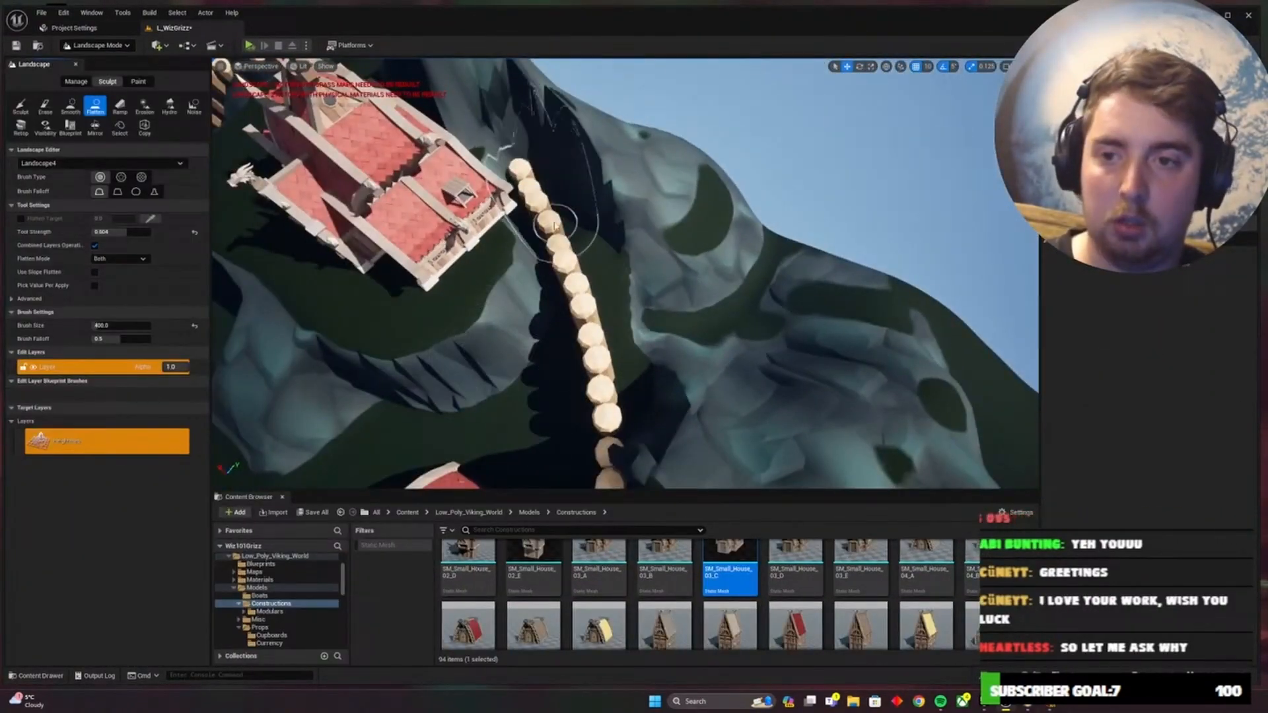
{"action": "right_click_drag", "start_coordinate": [554, 226], "coordinate": [548, 314]}
{"action": "right_click_drag", "start_coordinate": [578, 240], "coordinate": [581, 191]}
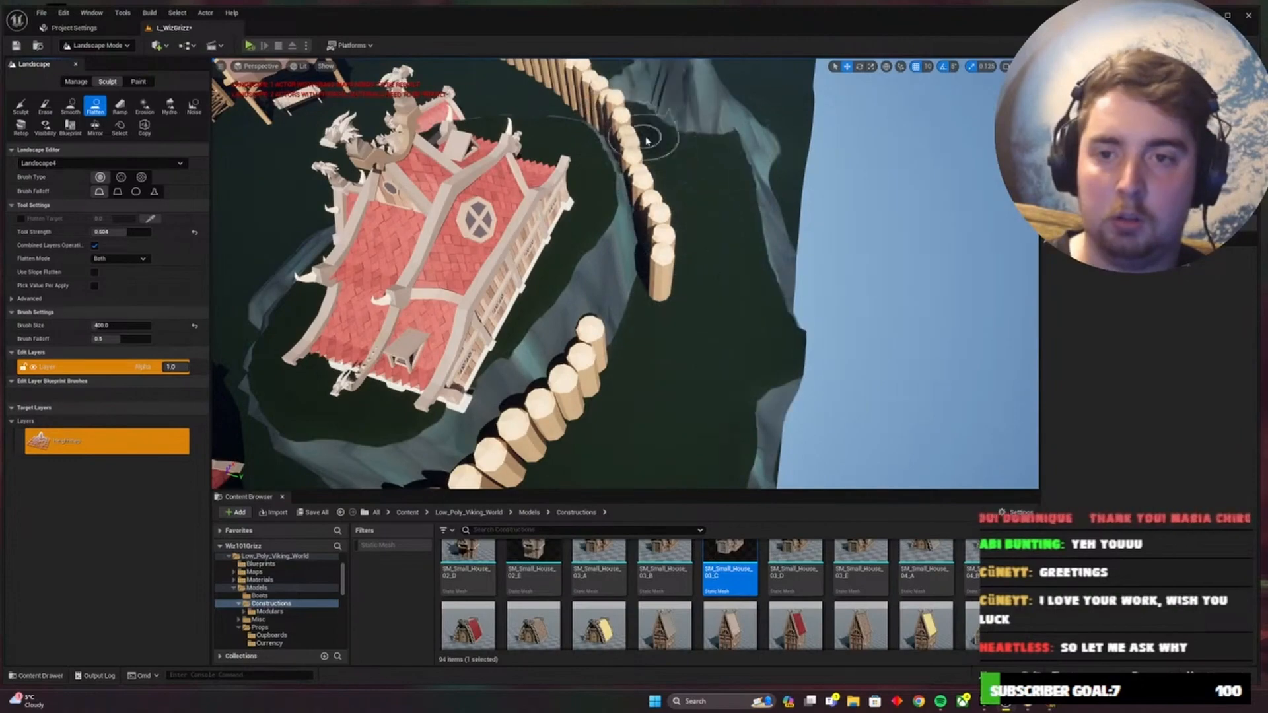
{"action": "mouse_move", "coordinate": [660, 396]}
{"action": "right_mouse_down"}
{"action": "mouse_move", "coordinate": [687, 405]}
{"action": "mouse_move", "coordinate": [687, 390]}
{"action": "right_mouse_up"}
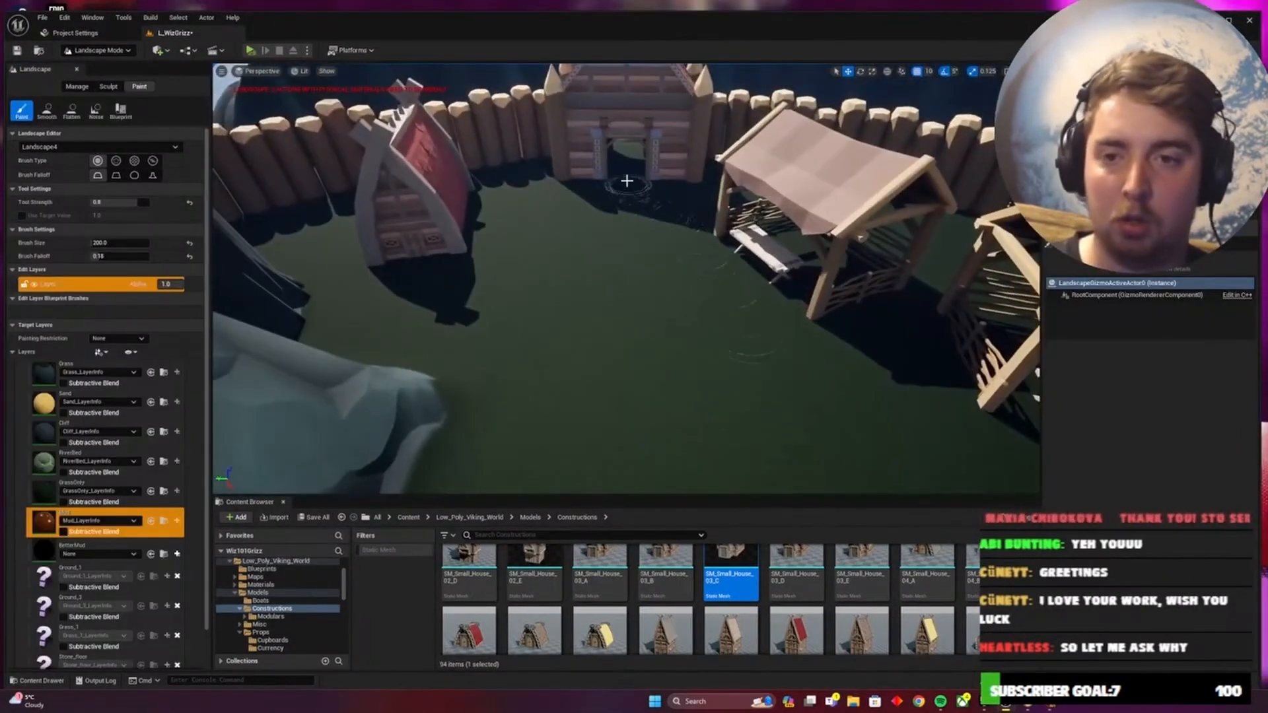
Paint a Mud layer path from the palisade gatehouse past the market stalls to the crossing path, and save the level
{"action": "right_click_drag", "start_coordinate": [597, 431], "coordinate": [606, 347]}
{"action": "key", "text": "s"}
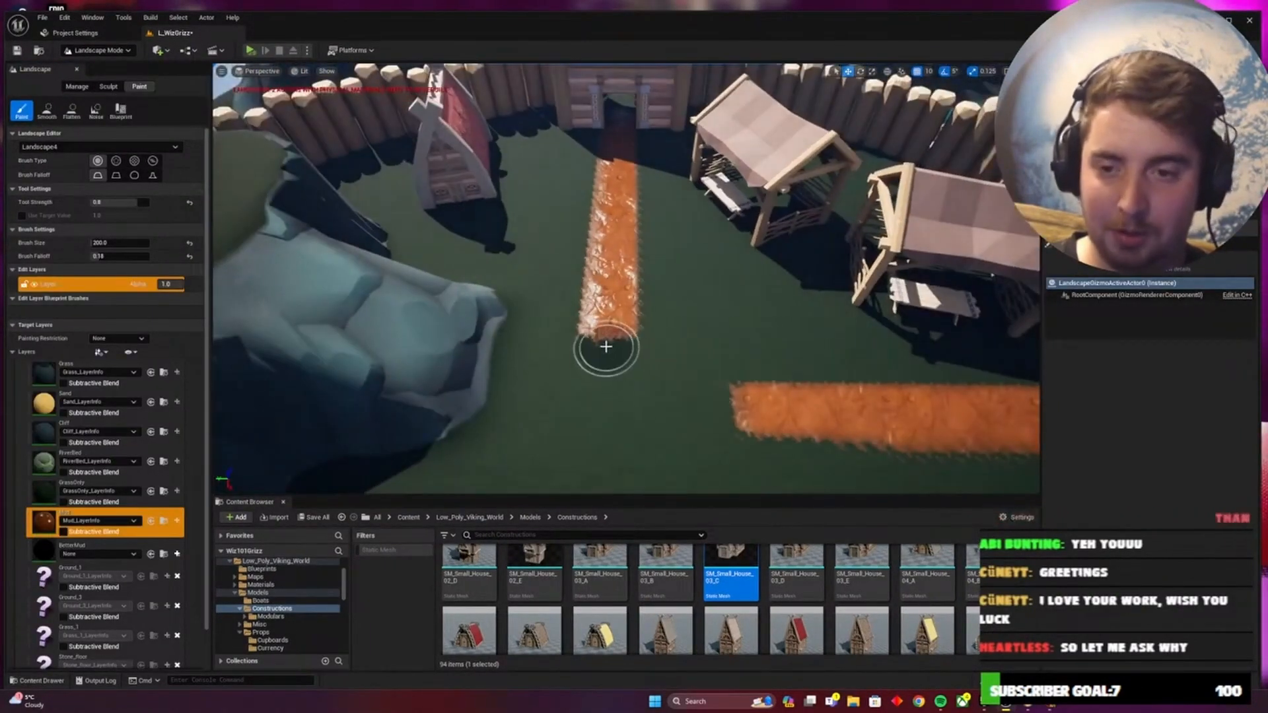
{"action": "right_click_drag", "start_coordinate": [599, 422], "coordinate": [614, 301]}
{"action": "right_click_drag", "start_coordinate": [615, 373], "coordinate": [621, 370]}
{"action": "left_click_drag", "start_coordinate": [657, 198], "coordinate": [653, 237]}
{"action": "mouse_move", "coordinate": [645, 343]}
{"action": "right_mouse_down"}
{"action": "mouse_move", "coordinate": [637, 357]}
{"action": "mouse_move", "coordinate": [501, 343]}
{"action": "mouse_move", "coordinate": [558, 308]}
{"action": "mouse_move", "coordinate": [638, 411]}
{"action": "mouse_move", "coordinate": [693, 449]}
{"action": "mouse_move", "coordinate": [641, 369]}
{"action": "mouse_move", "coordinate": [634, 291]}
{"action": "mouse_move", "coordinate": [532, 310]}
{"action": "mouse_move", "coordinate": [532, 297]}
{"action": "right_mouse_up"}
{"action": "key", "text": "ctrl+s"}
{"action": "key", "text": "alt+Tab"}
{"action": "key", "text": "alt+Tab"}
Add a landscape ramp about 463 wide from the ground beside the rock face up to the great hall's plateau
{"action": "left_click", "coordinate": [108, 86]}
{"action": "left_click", "coordinate": [501, 263]}
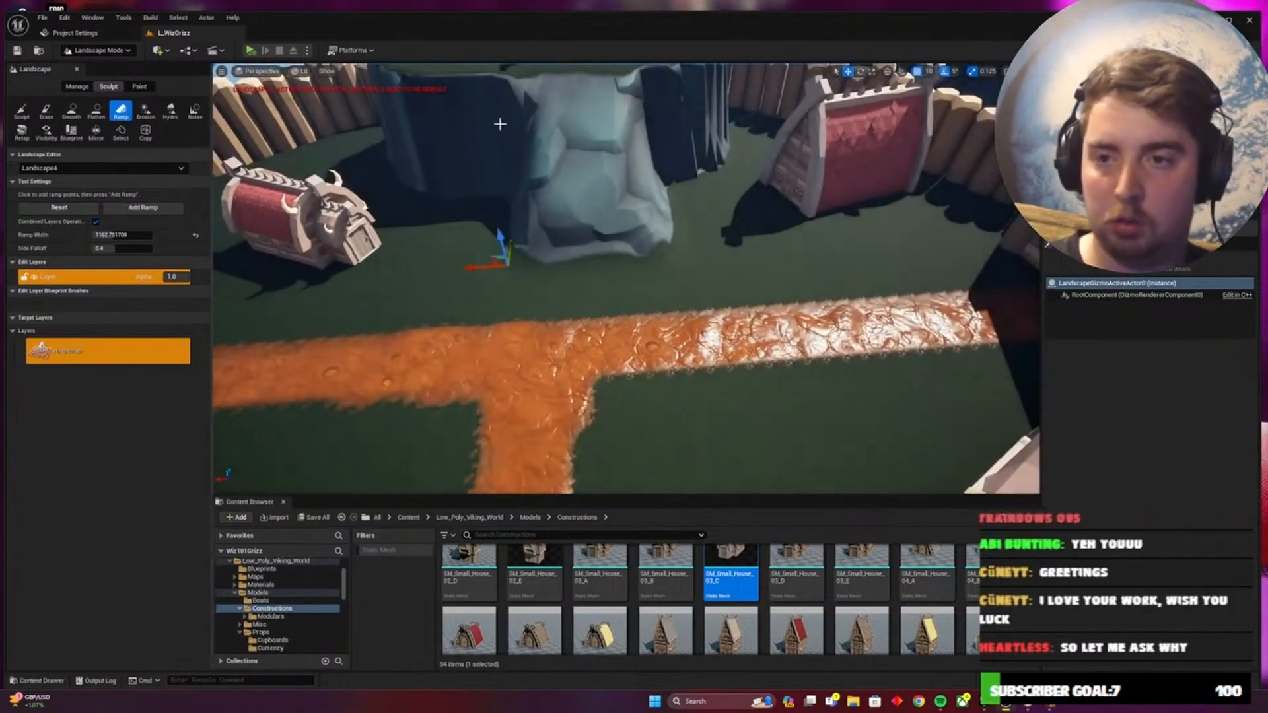
{"action": "right_click_drag", "start_coordinate": [500, 125], "coordinate": [499, 72]}
{"action": "left_click", "coordinate": [521, 173]}
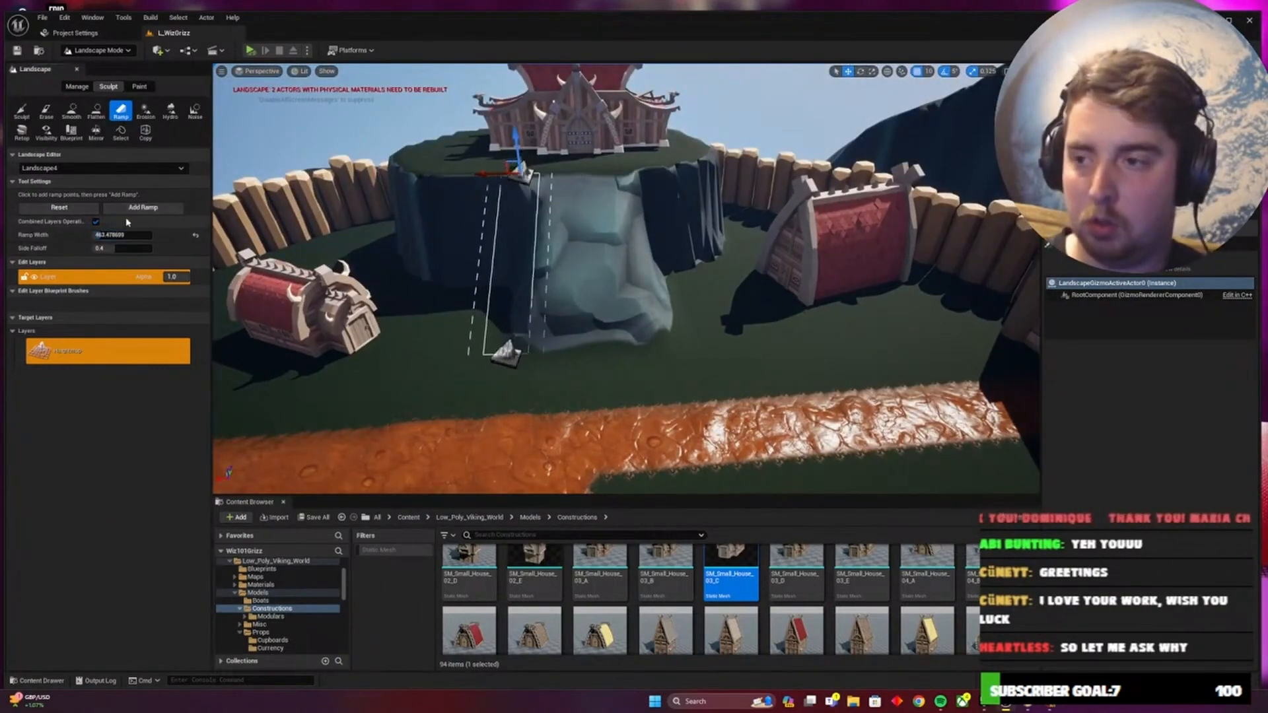
{"action": "left_click", "coordinate": [142, 207]}
Flatten the ground at the foot of the rock face below the great hall and choose the Smooth tool
{"action": "right_click_drag", "start_coordinate": [528, 284], "coordinate": [523, 323]}
{"action": "left_click", "coordinate": [96, 111]}
{"action": "left_click_drag", "start_coordinate": [654, 428], "coordinate": [713, 347]}
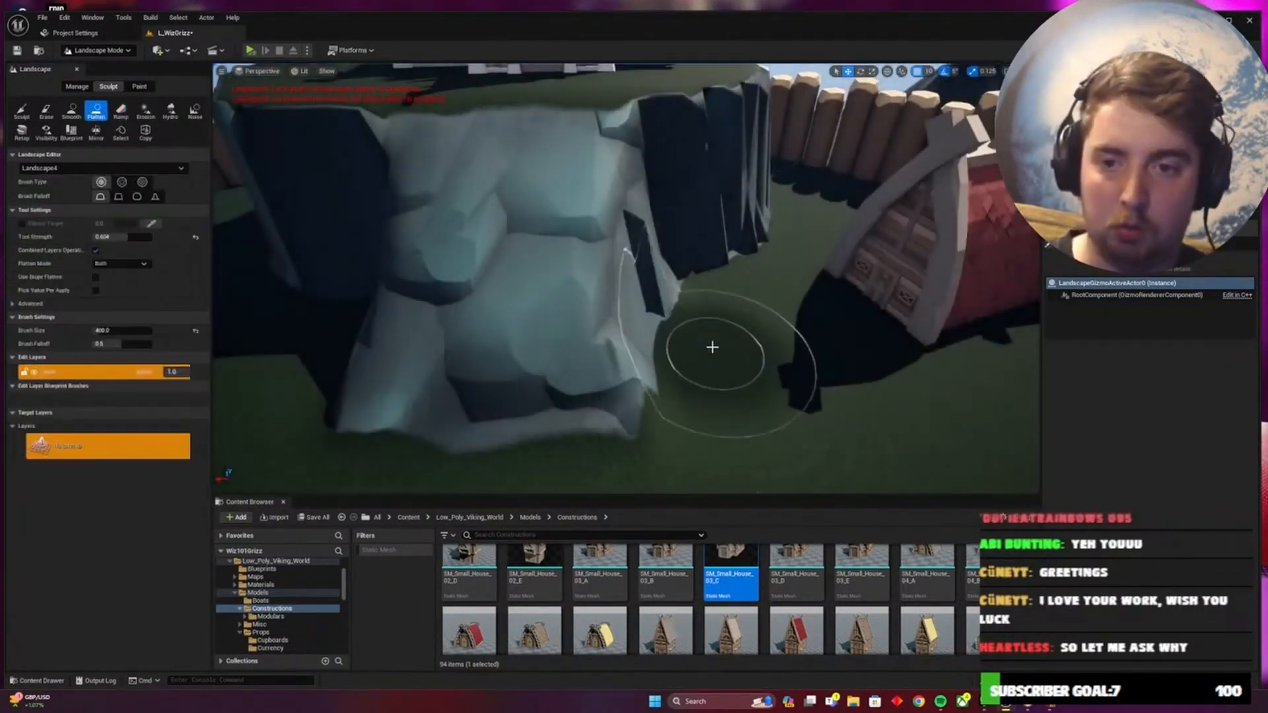
{"action": "right_click_drag", "start_coordinate": [697, 315], "coordinate": [710, 311]}
{"action": "left_click", "coordinate": [72, 110]}
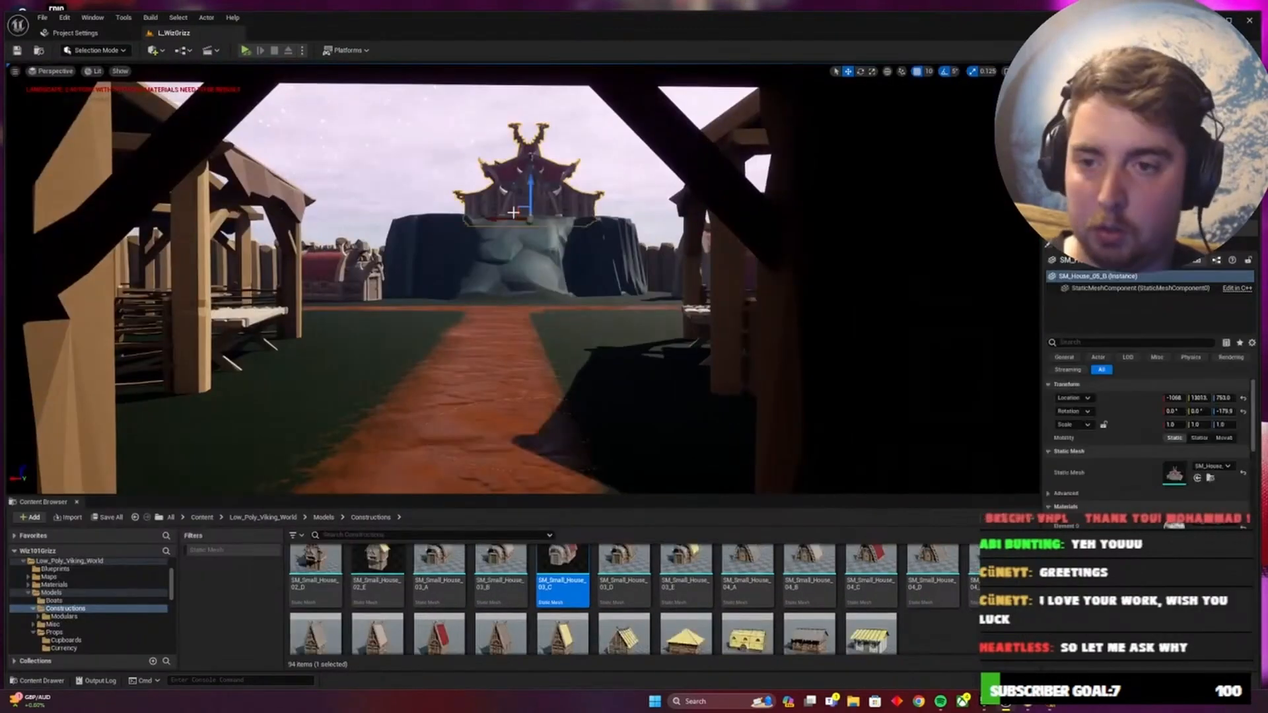
Resume landscape sculpting and clean up the cliff base next to the red-roofed house with the Smooth and Flatten tools
{"action": "right_click_drag", "start_coordinate": [527, 284], "coordinate": [527, 310]}
{"action": "left_click", "coordinate": [96, 50]}
{"action": "left_click", "coordinate": [106, 77]}
{"action": "mouse_move", "coordinate": [608, 330]}
{"action": "right_mouse_down"}
{"action": "mouse_move", "coordinate": [637, 378]}
{"action": "mouse_move", "coordinate": [709, 336]}
{"action": "right_mouse_up"}
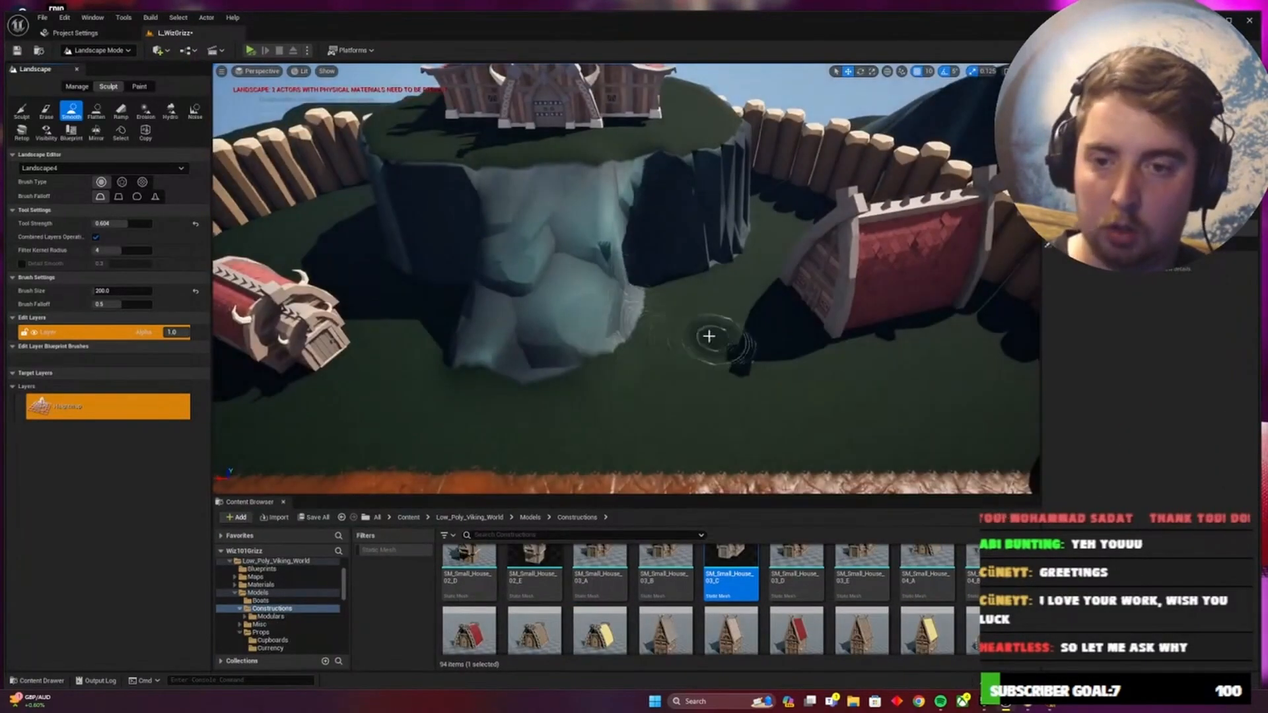
{"action": "left_click", "coordinate": [96, 111]}
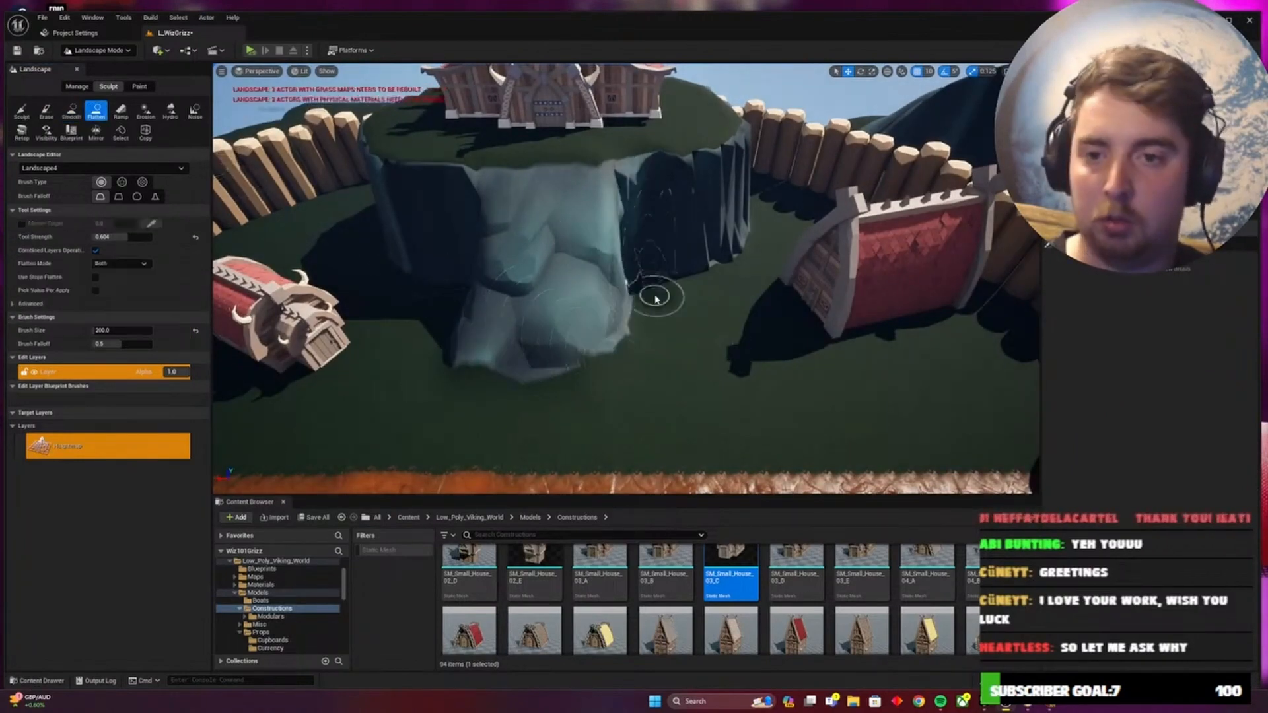
Set out a ramp from the ground up the middle of the rock face to the great hall's plateau
{"action": "left_click", "coordinate": [121, 112]}
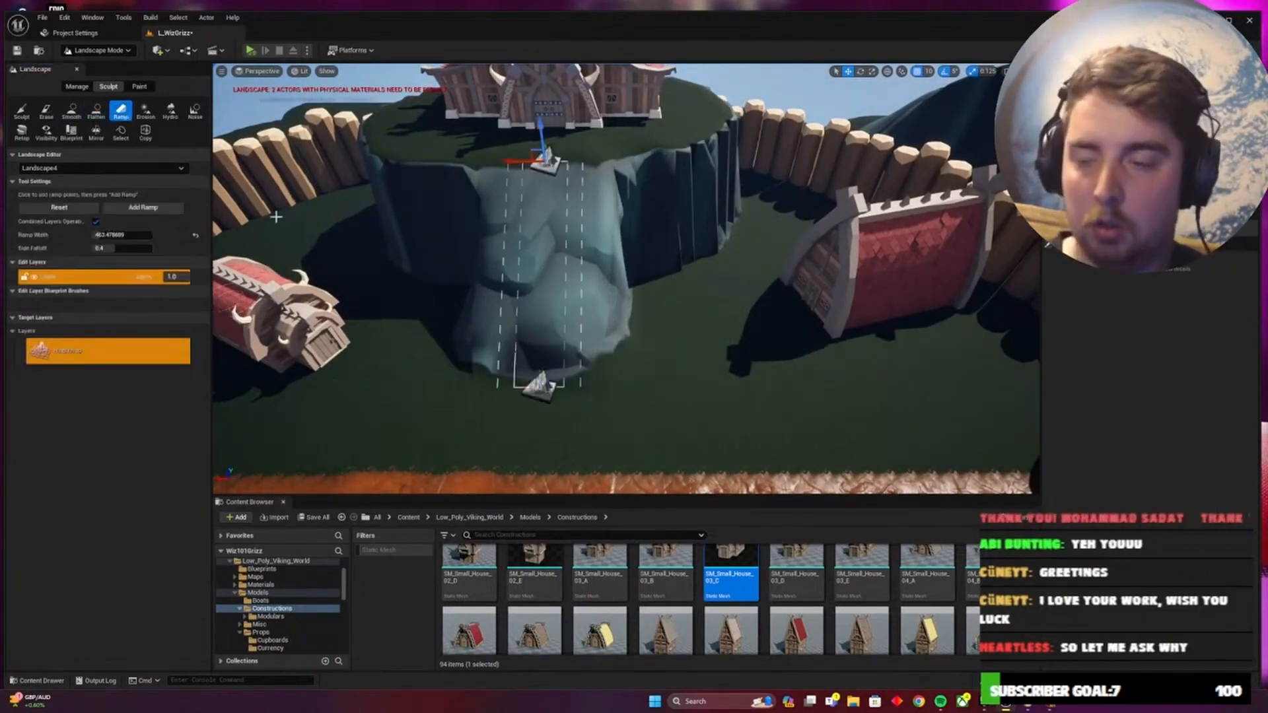
{"action": "right_click_drag", "start_coordinate": [463, 351], "coordinate": [406, 347]}
Select the red-roofed house between the great hall's cliff and the gatehouse, and save the level
{"action": "left_click", "coordinate": [98, 50]}
{"action": "left_click", "coordinate": [106, 73]}
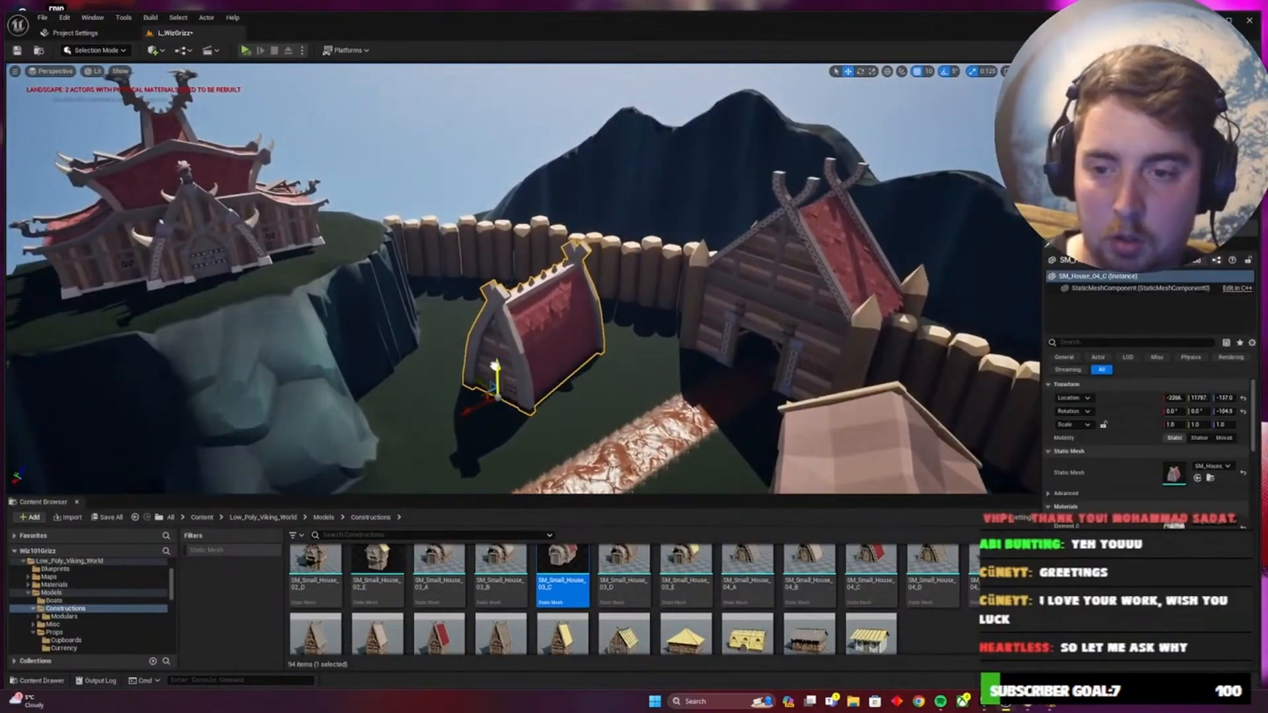
{"action": "key", "text": "ctrl+s"}
{"action": "right_click_drag", "start_coordinate": [495, 367], "coordinate": [625, 346]}
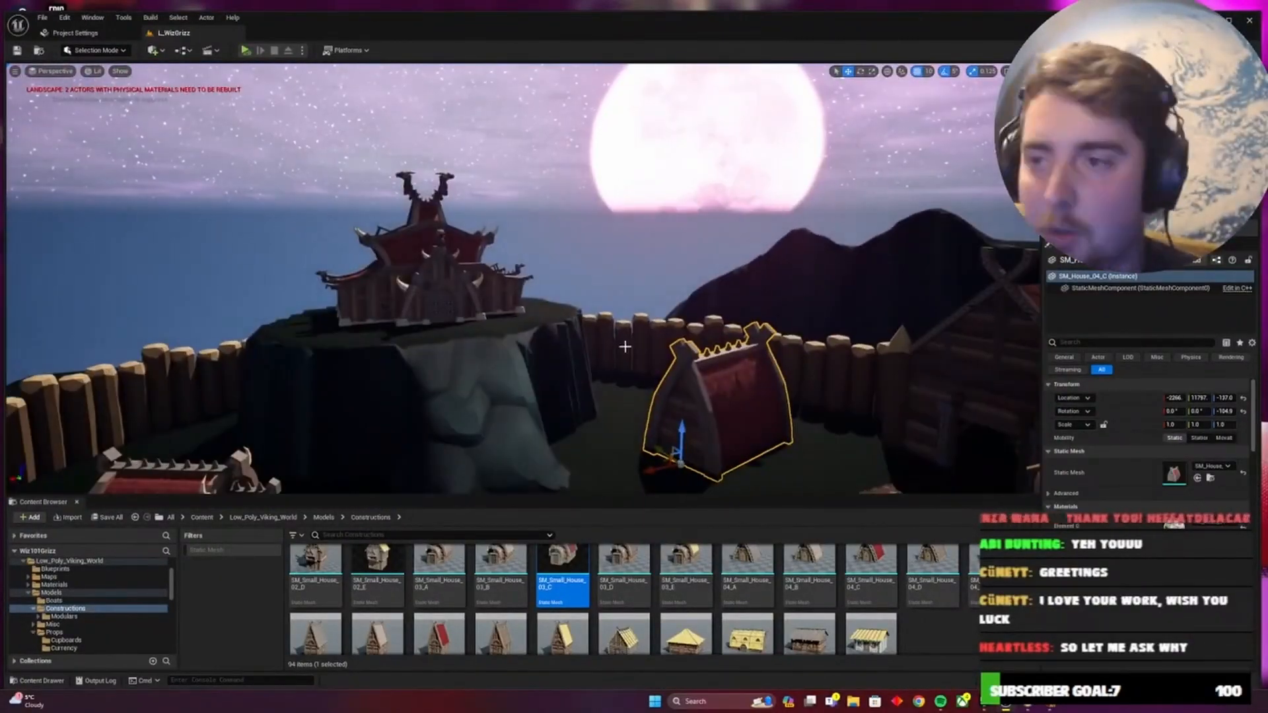